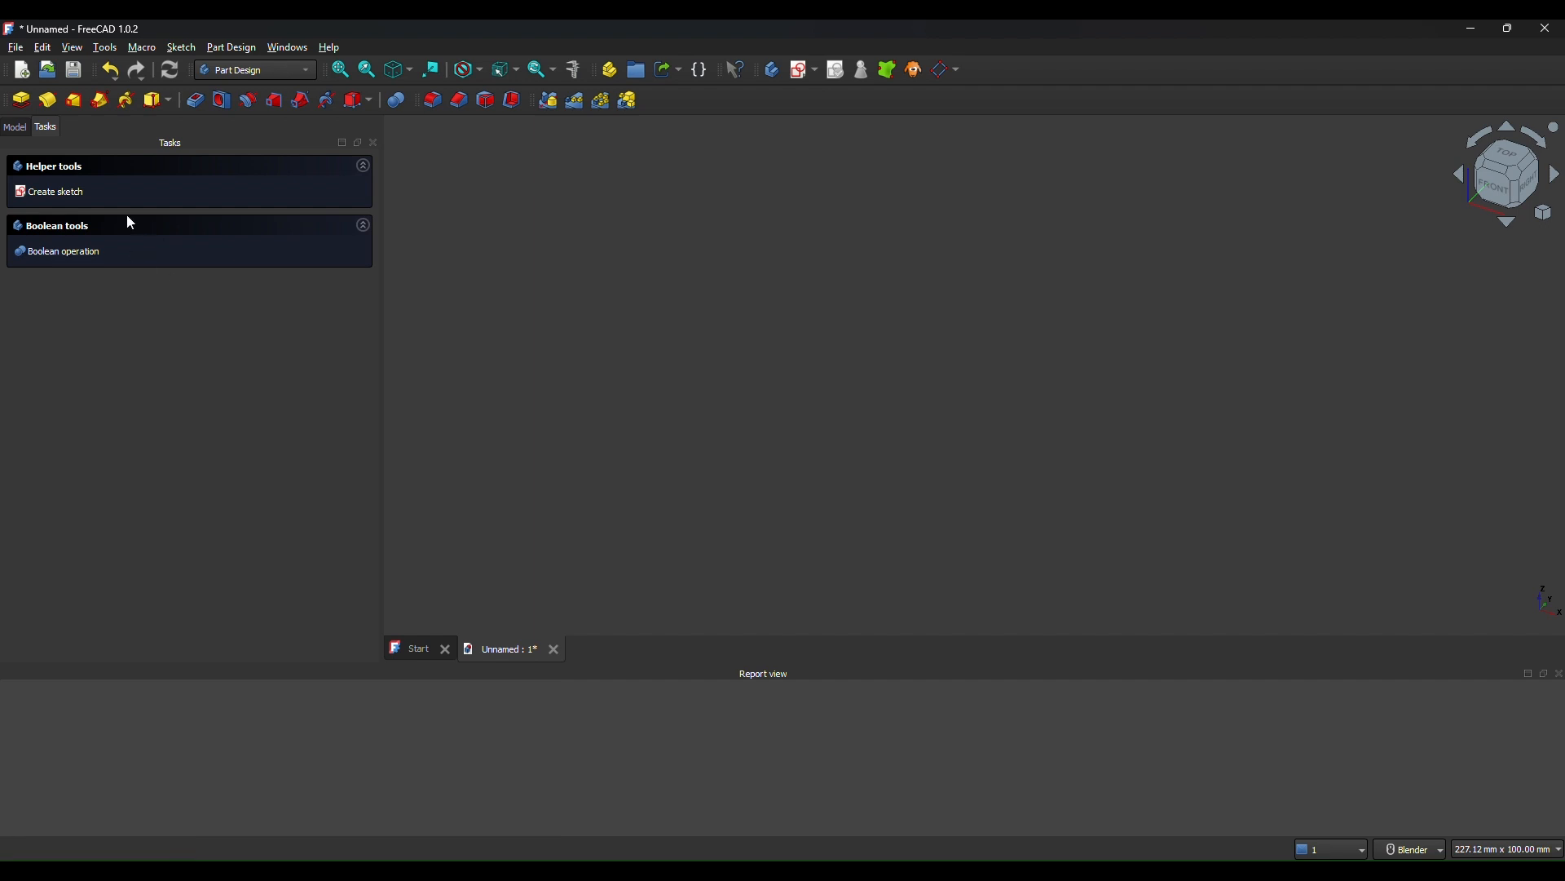
Create a new sketch on the XZ plane
left_click(72, 193)
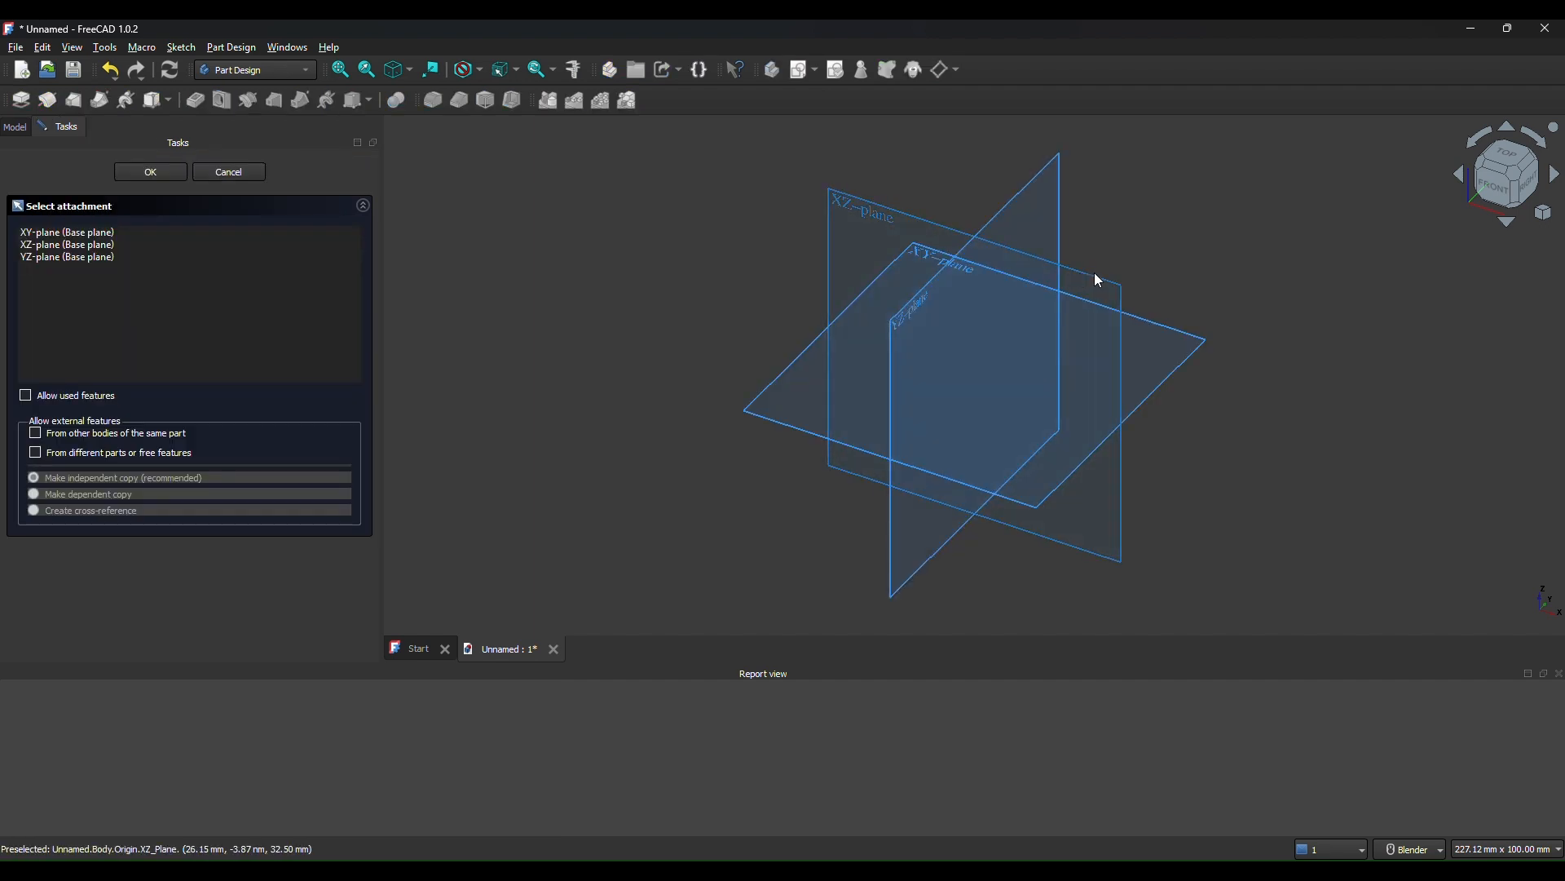
left_click(1114, 292)
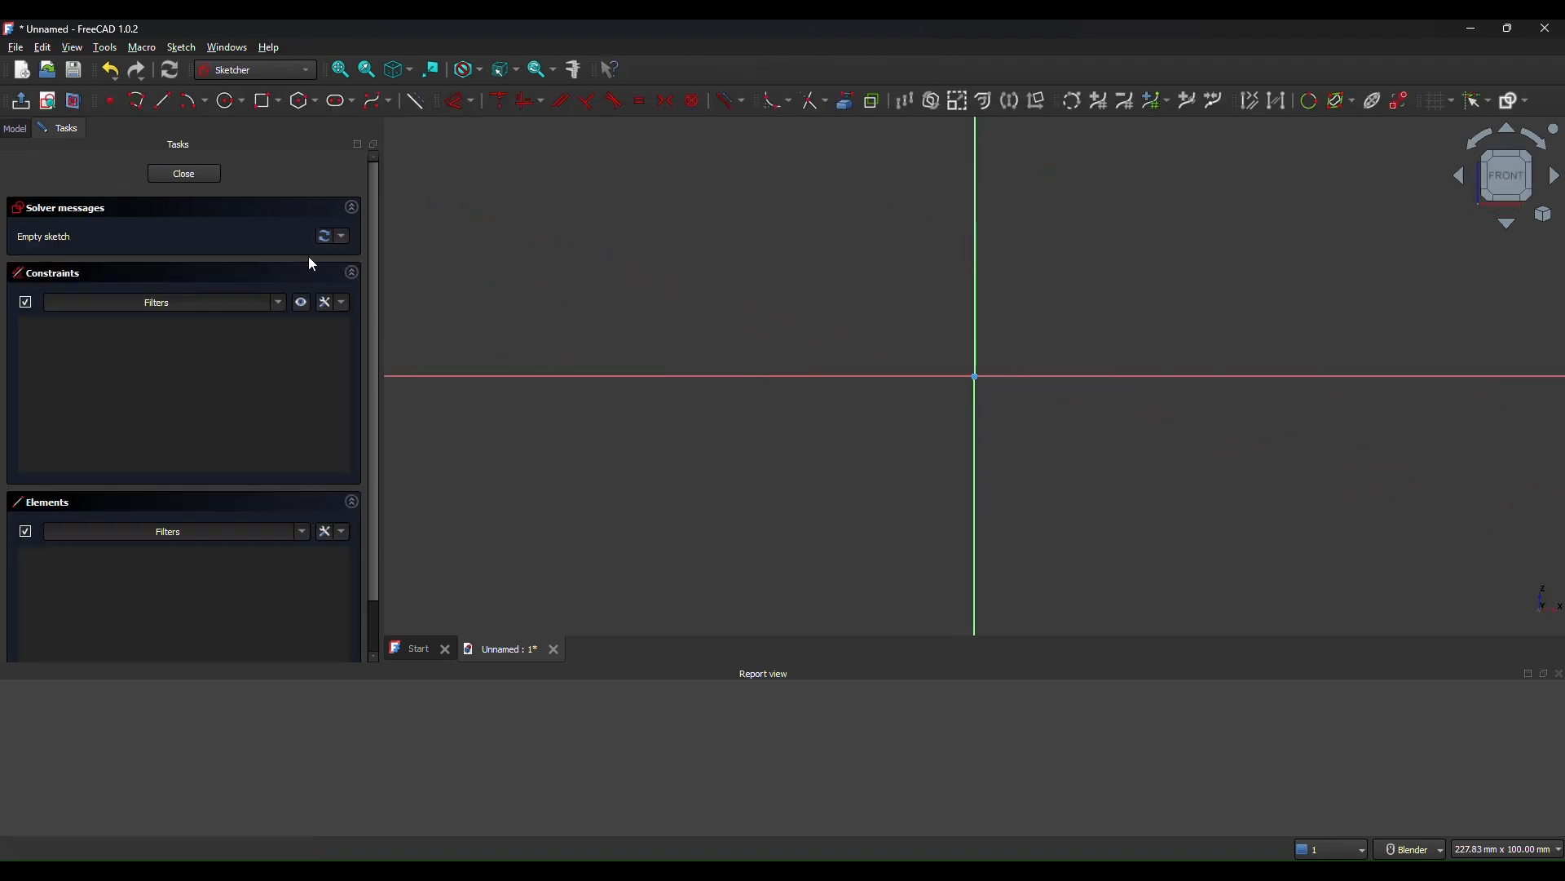
left_click(137, 101)
middle_click_drag(902, 331, 551, 404, "shift")
scroll(629, 517, "up", 2)
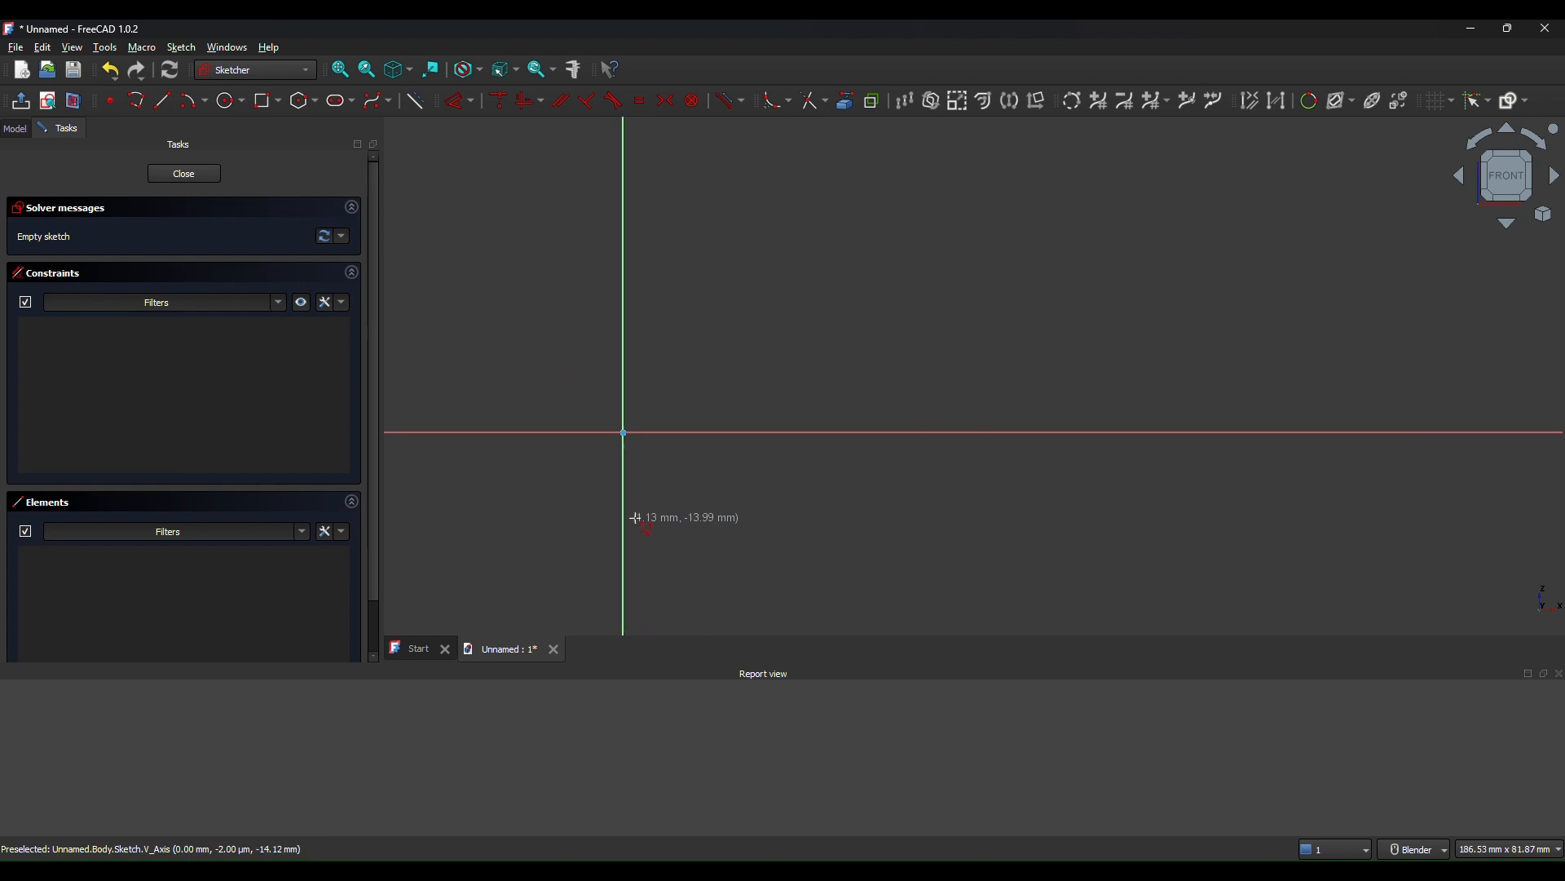
left_click(622, 420)
key("Escape")
Draw connected lines from the origin about 16 mm along the horizontal axis, up the wall and around the lower outward flange
left_click(162, 100)
left_click(622, 415)
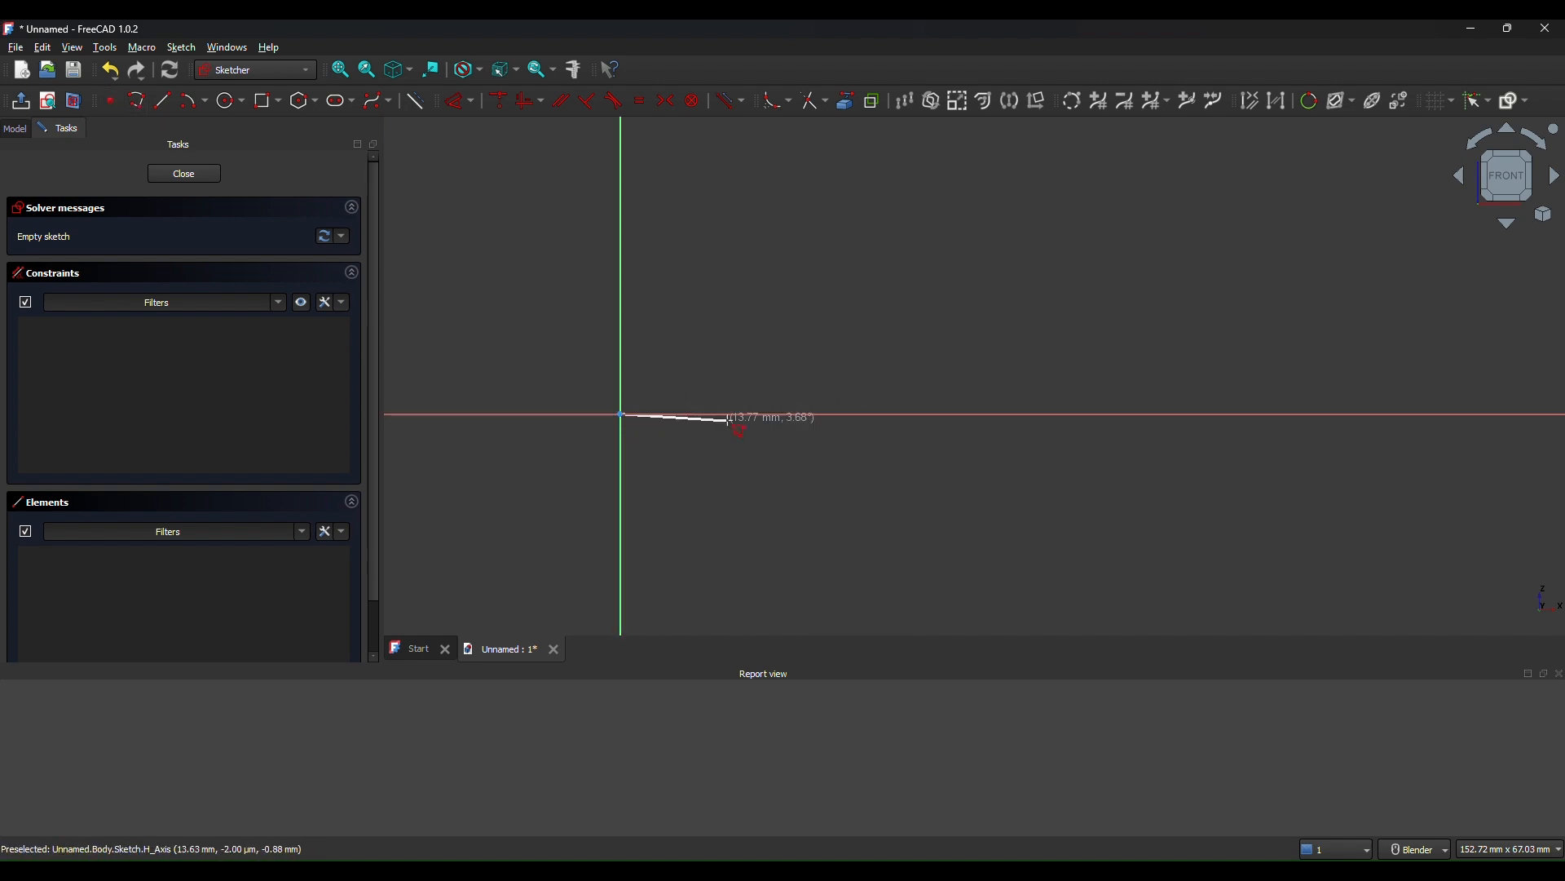
left_click(746, 414)
left_click(746, 414)
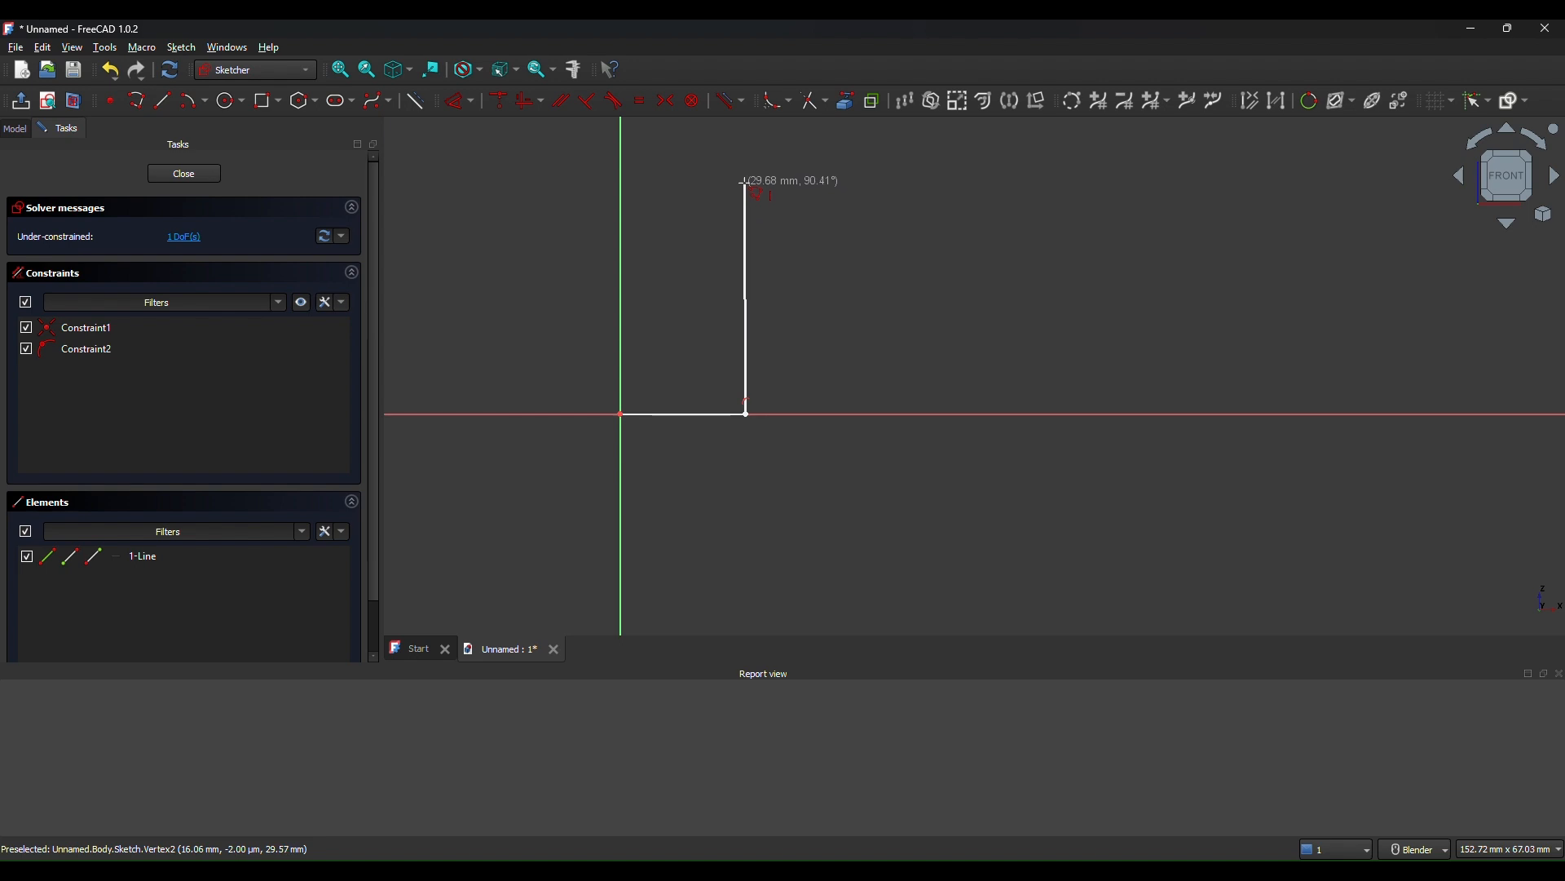
left_click(746, 269)
left_click(885, 265)
left_click(885, 219)
left_click(744, 218)
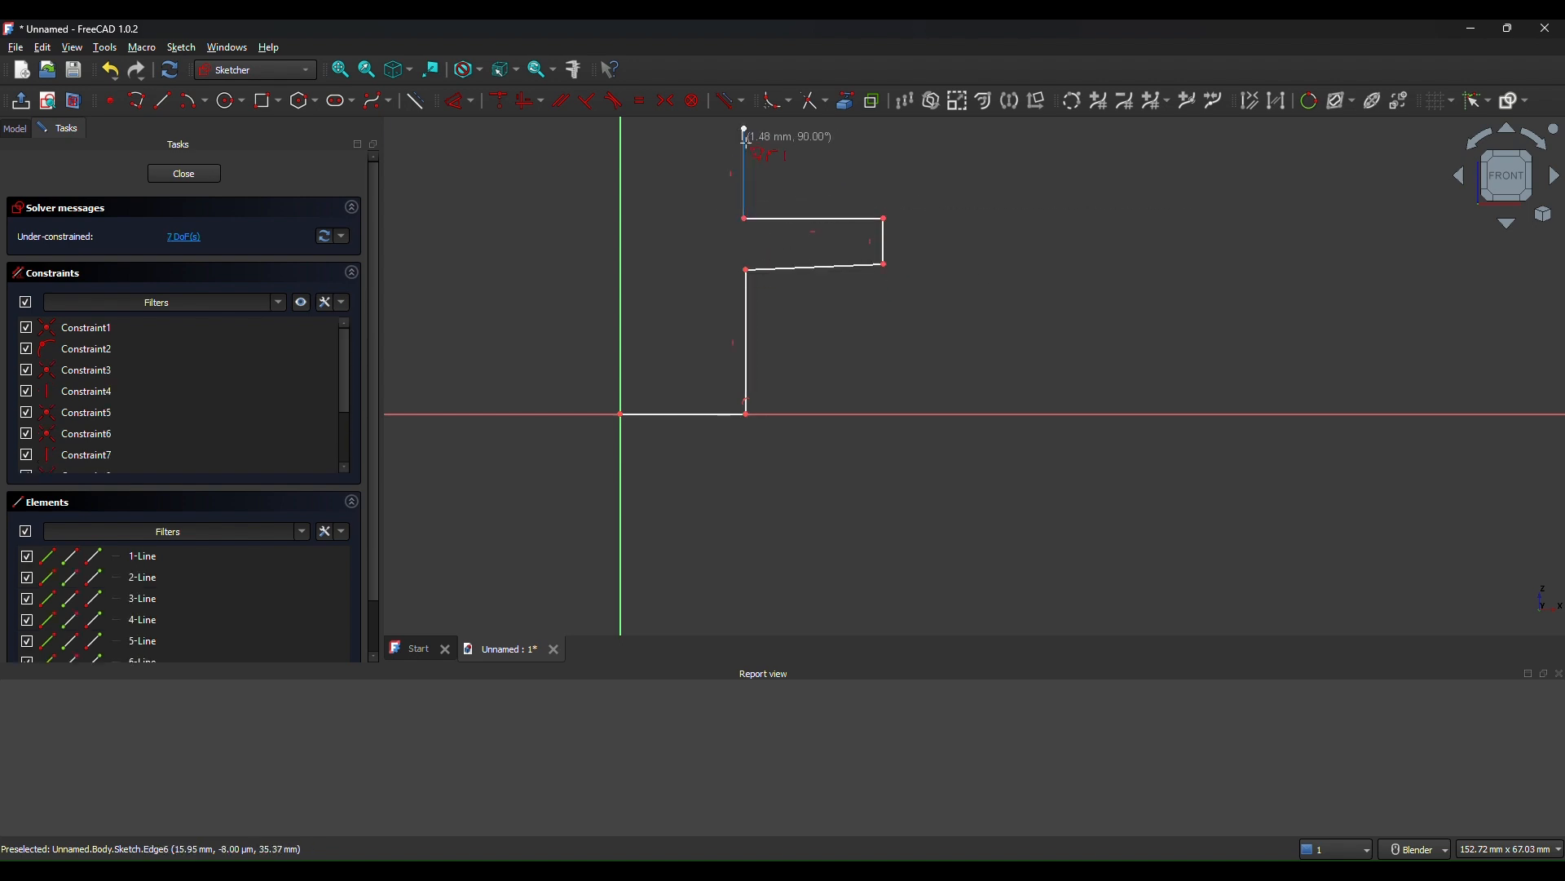
Continue the outline up and around the upper flange, down the inner side of the wall and along the base, closing it at the origin
middle_click_drag(744, 128, 714, 271, "shift")
middle_click_drag(714, 271, 692, 352)
left_click(1507, 192)
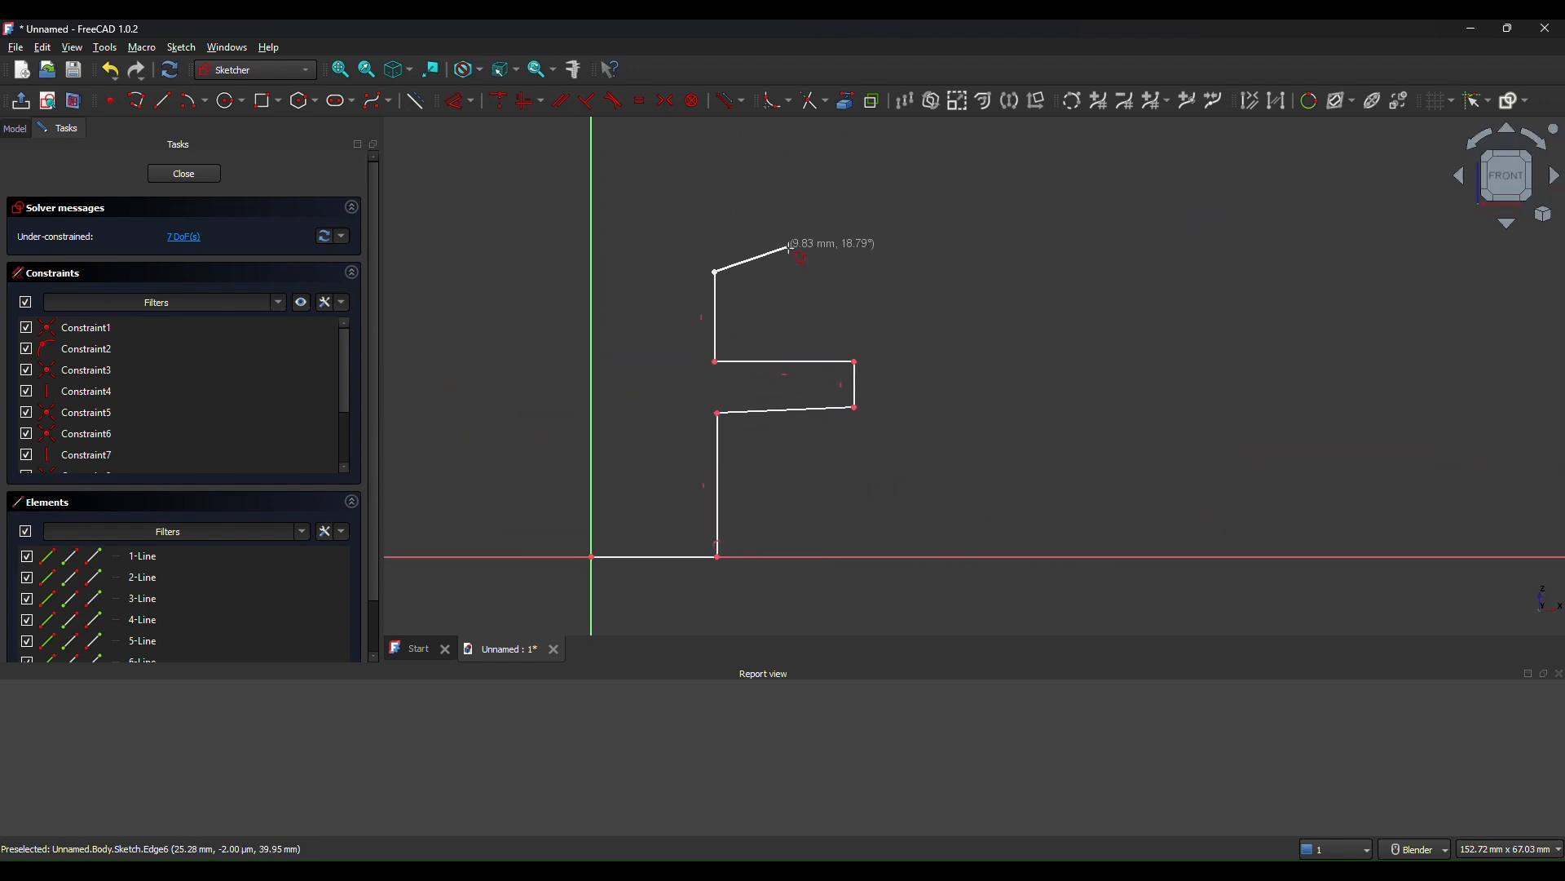
left_click(855, 280)
left_click(858, 219)
left_click(679, 219)
left_click(690, 532)
left_click(591, 532)
left_click(592, 557)
right_click(797, 519)
Constrain both flange undersides horizontal, and the long wall edge and the upper flange's end edge vertical
left_click(779, 275)
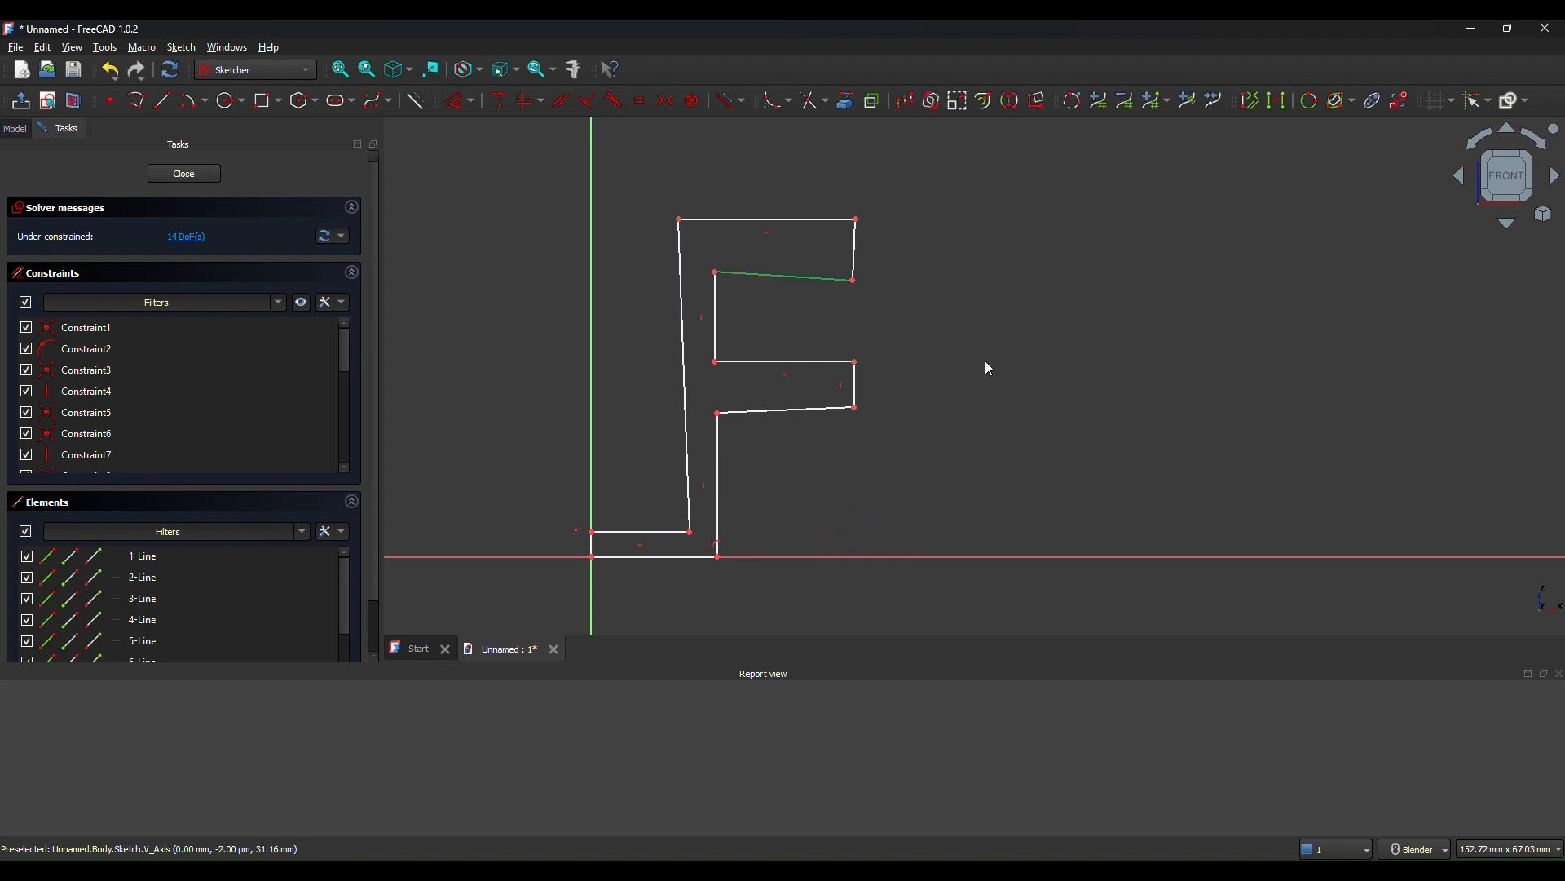
left_click(499, 100)
left_click(682, 308)
left_click(531, 101)
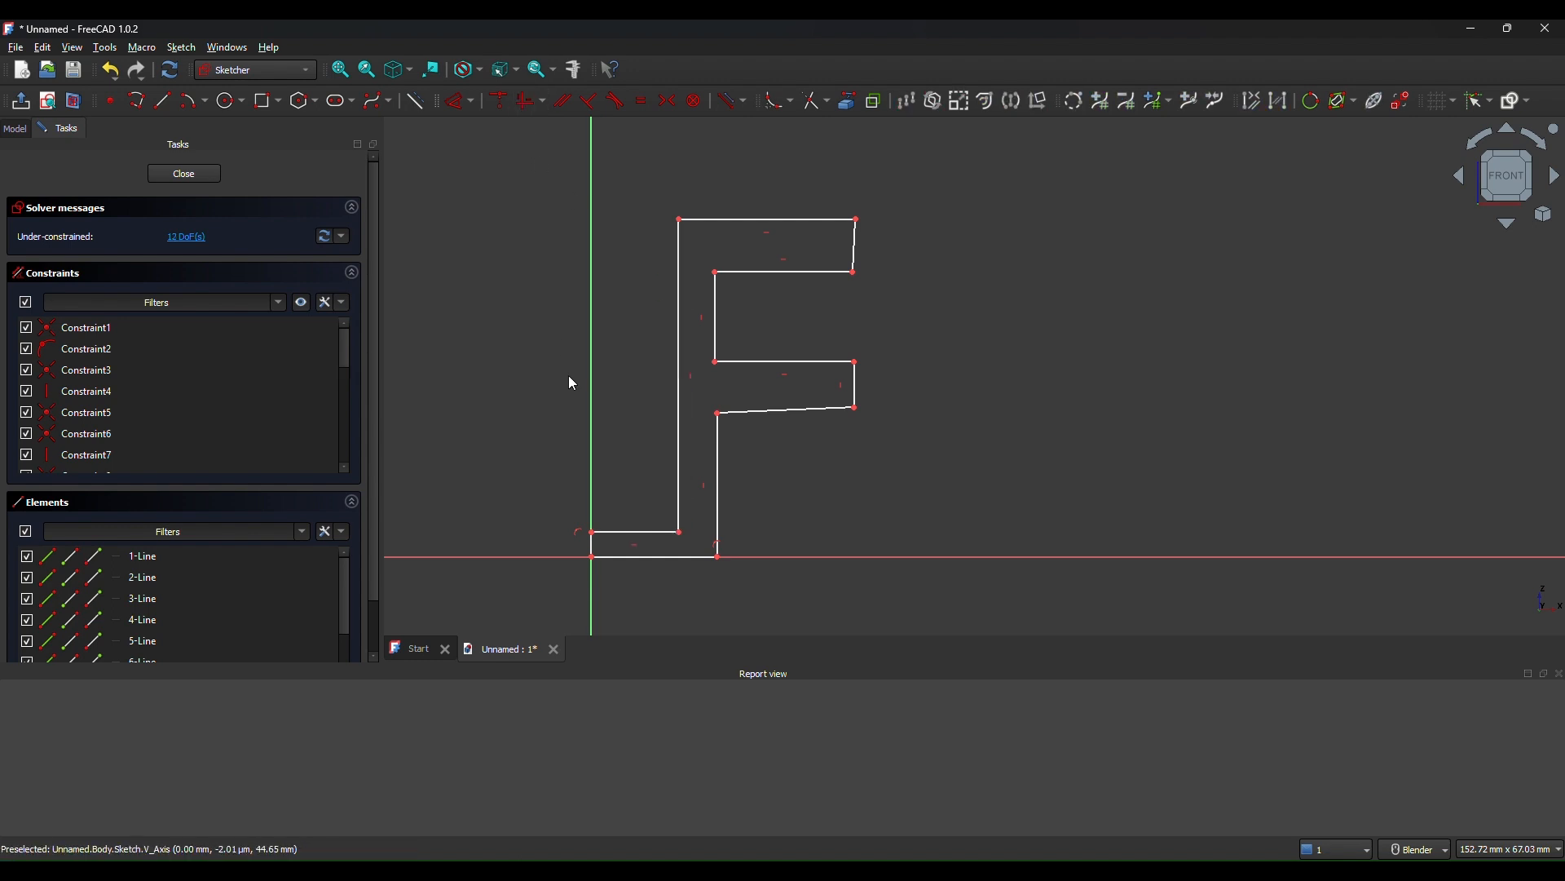
left_click(790, 417)
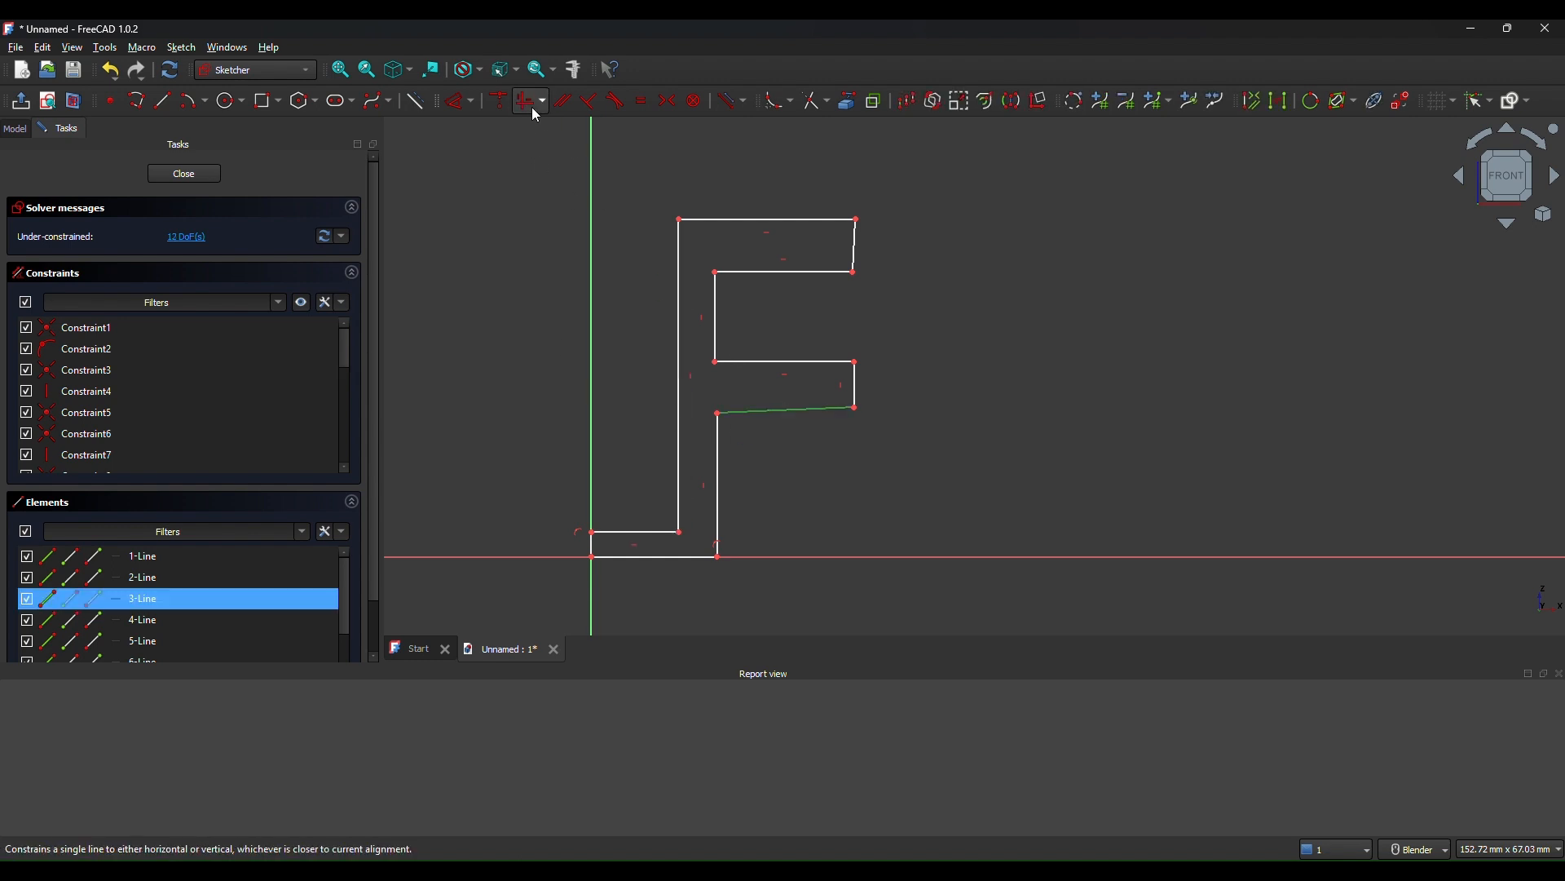
left_click(530, 101)
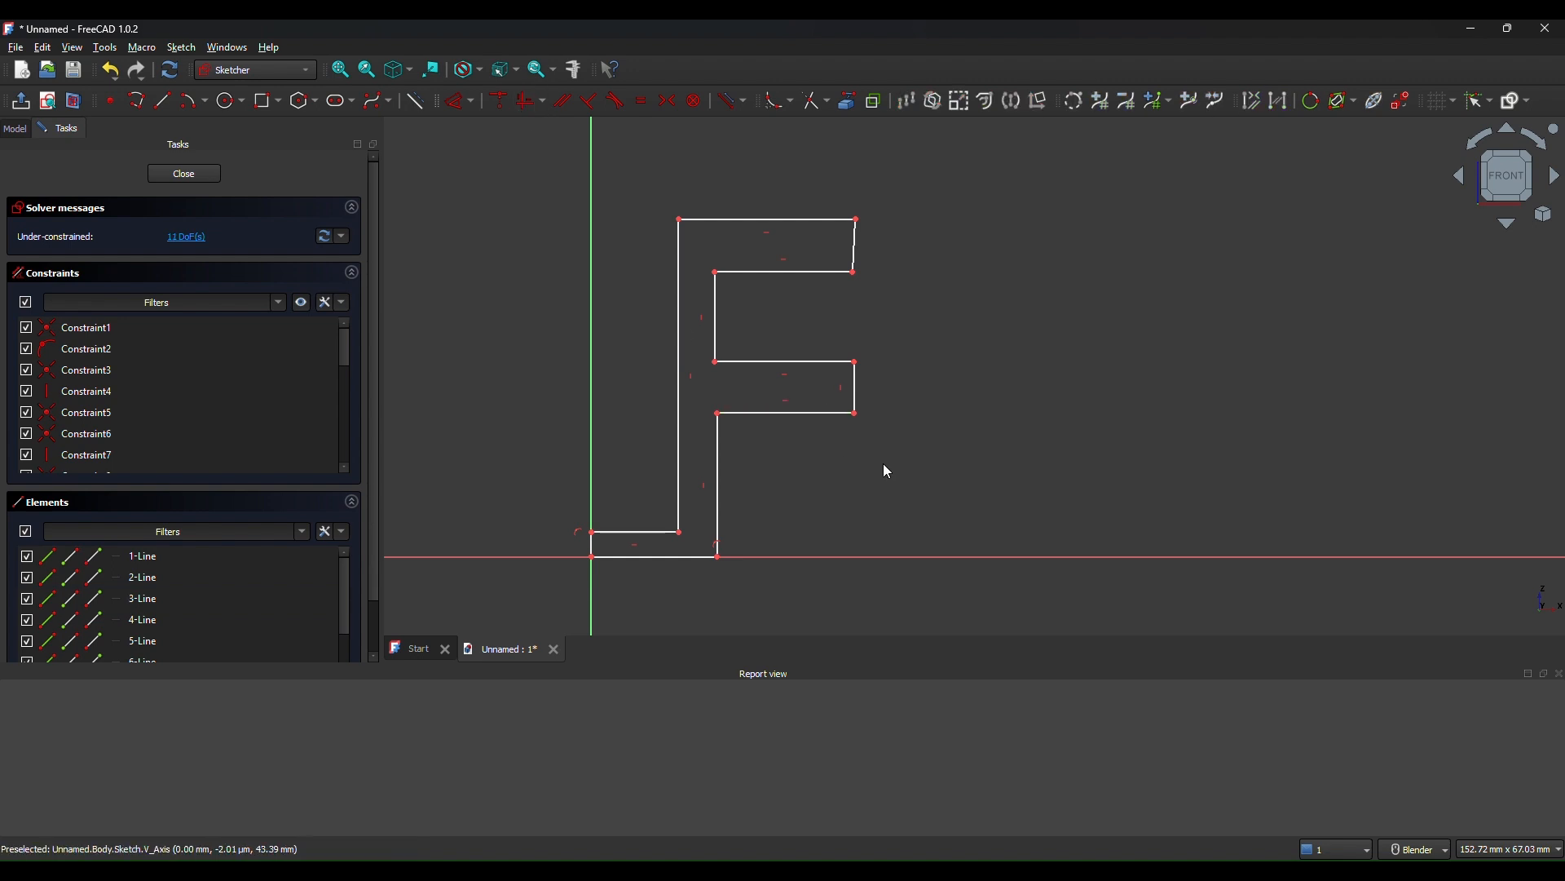
left_click(856, 245)
left_click(530, 101)
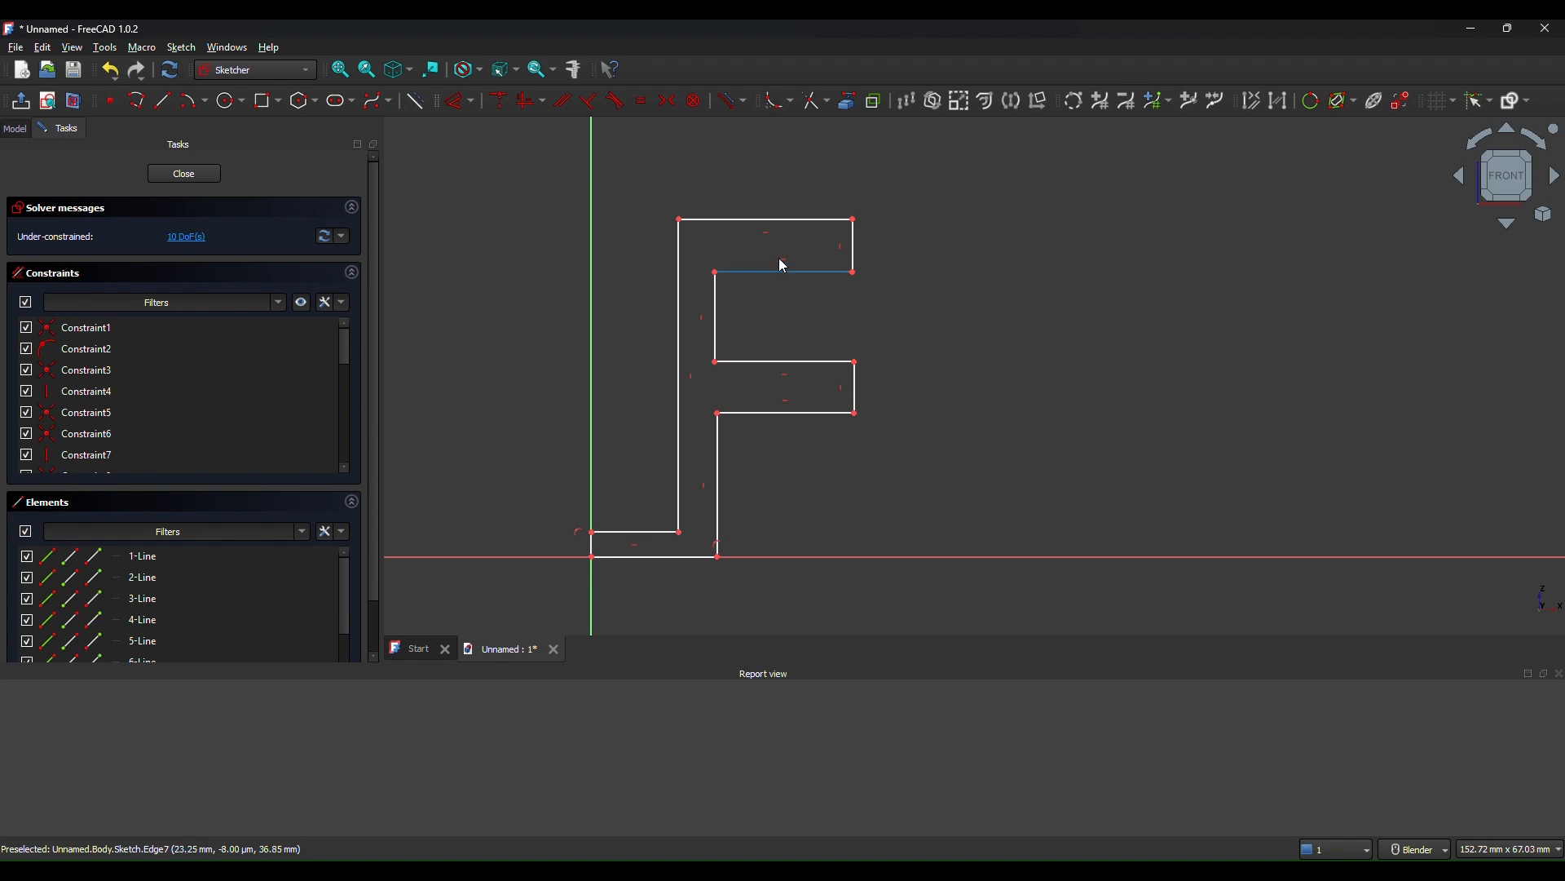
Dimension the profile's overall height from the horizontal axis to the upper flange's outer top corner as 30 mm
left_click(855, 253)
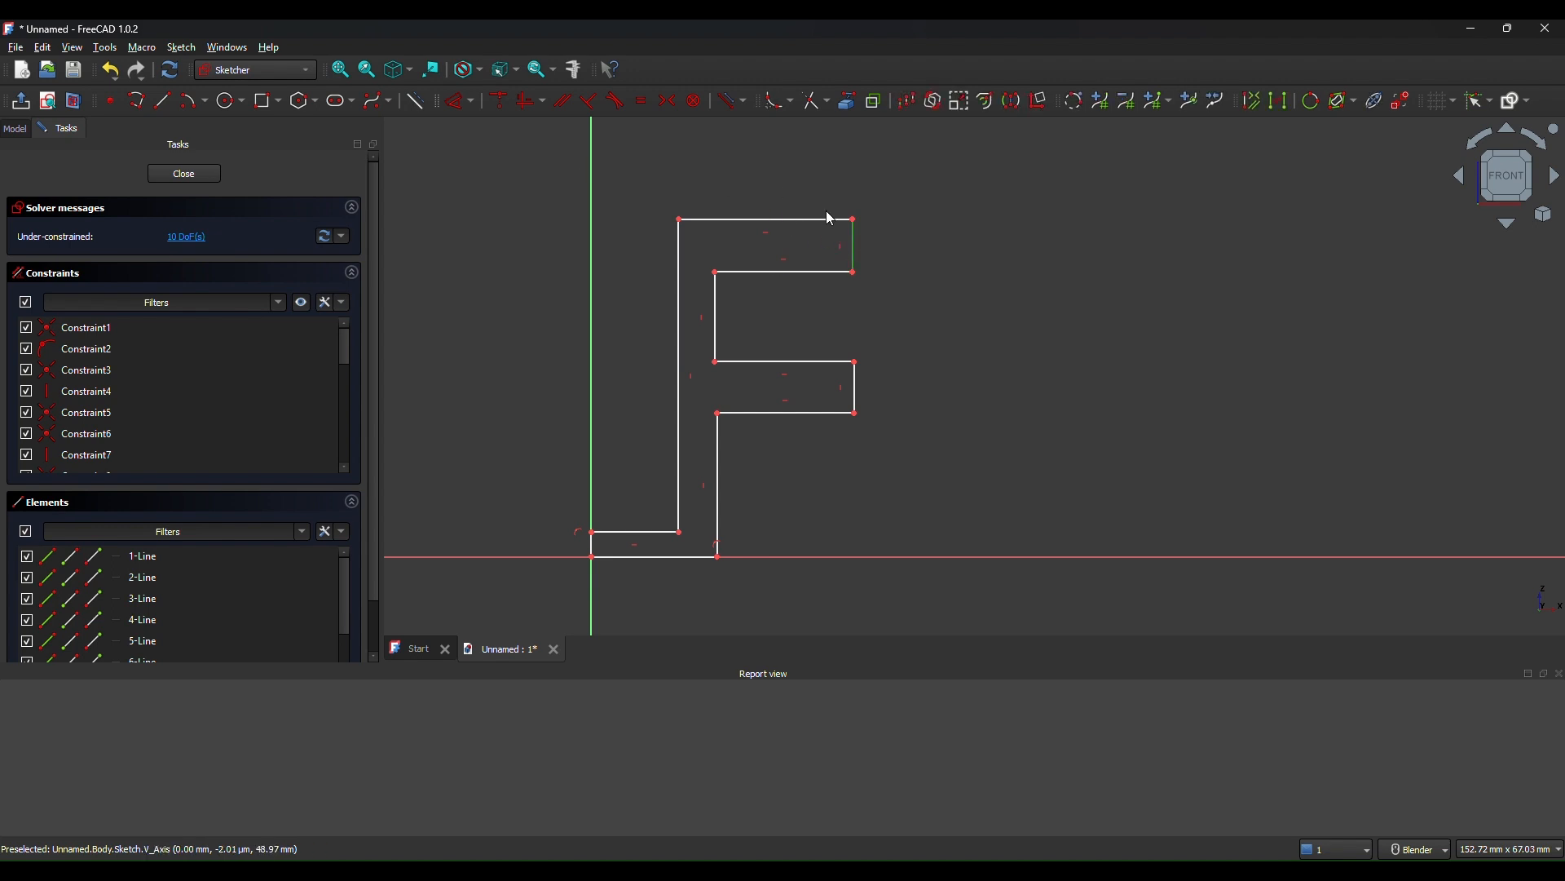
left_click(868, 233)
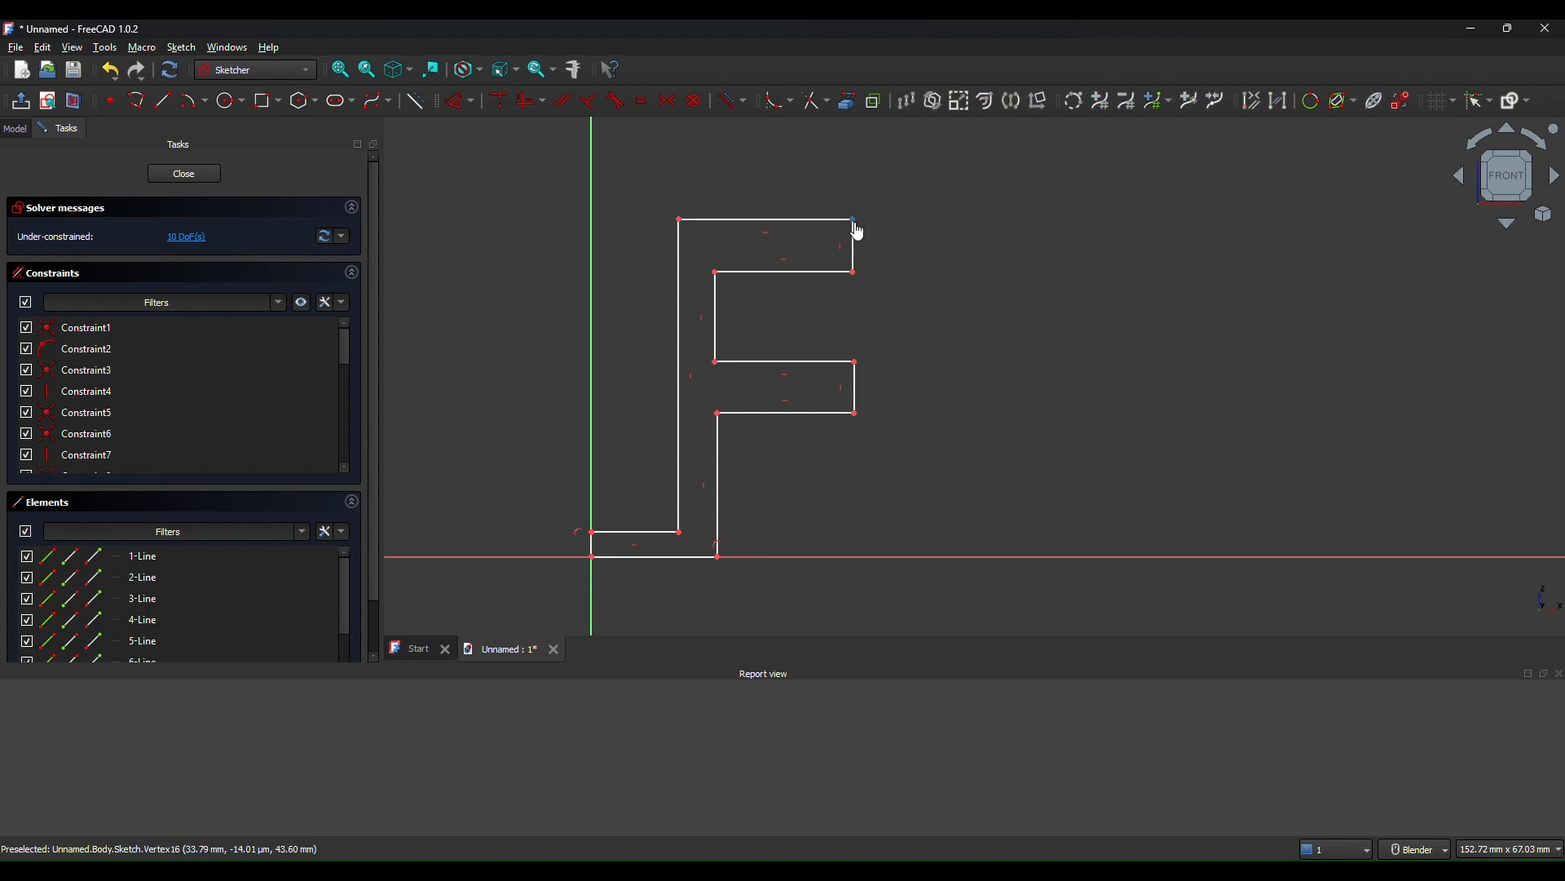
left_click(856, 223)
left_click(883, 557)
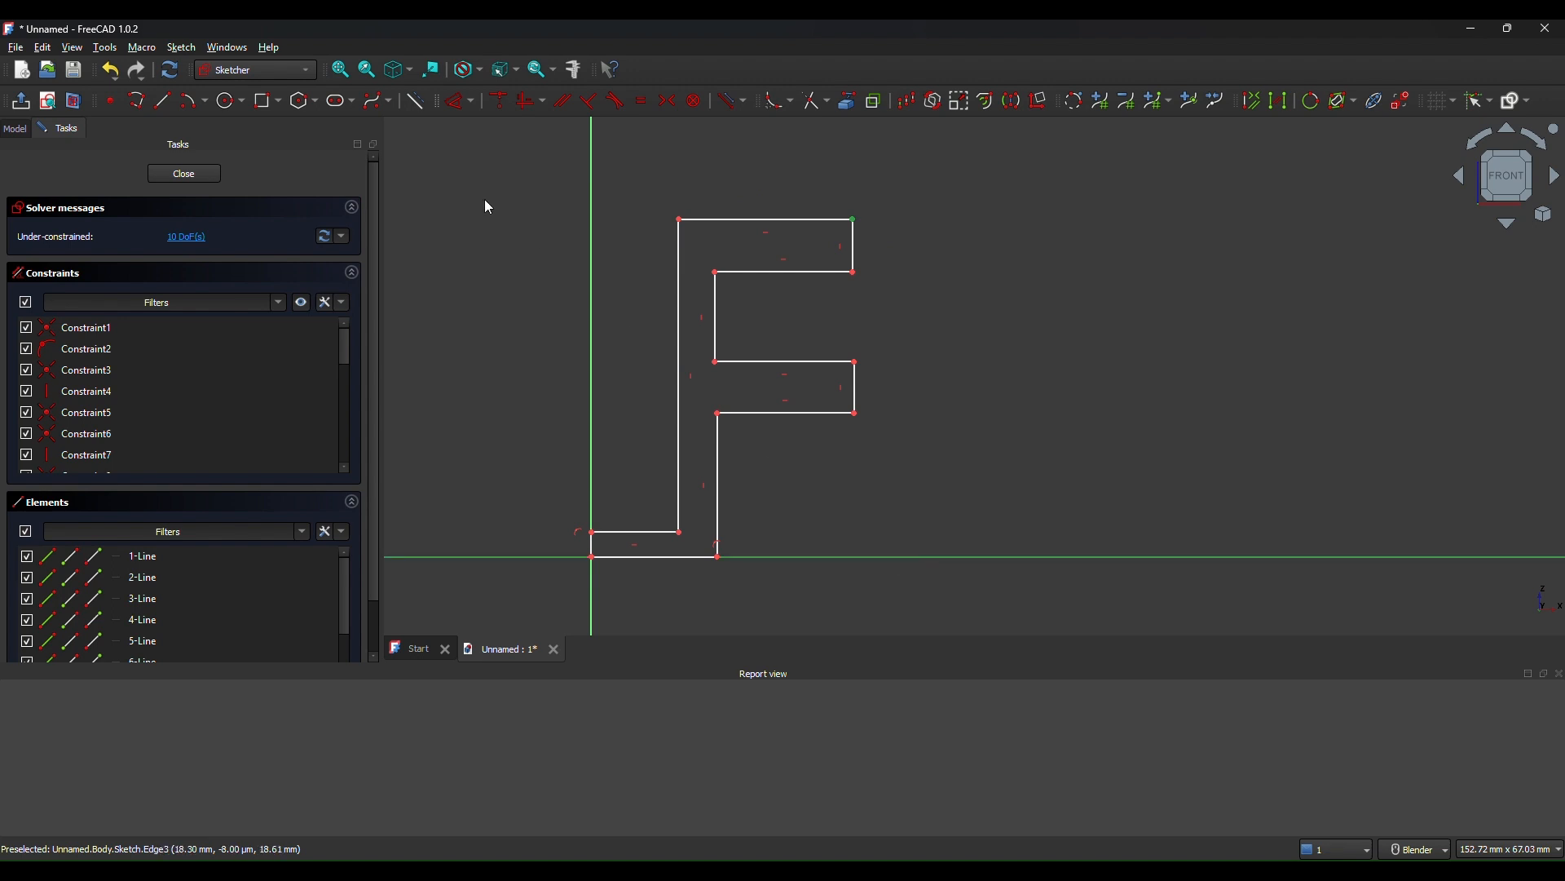
left_click(462, 101)
left_click(1174, 390)
type("3")
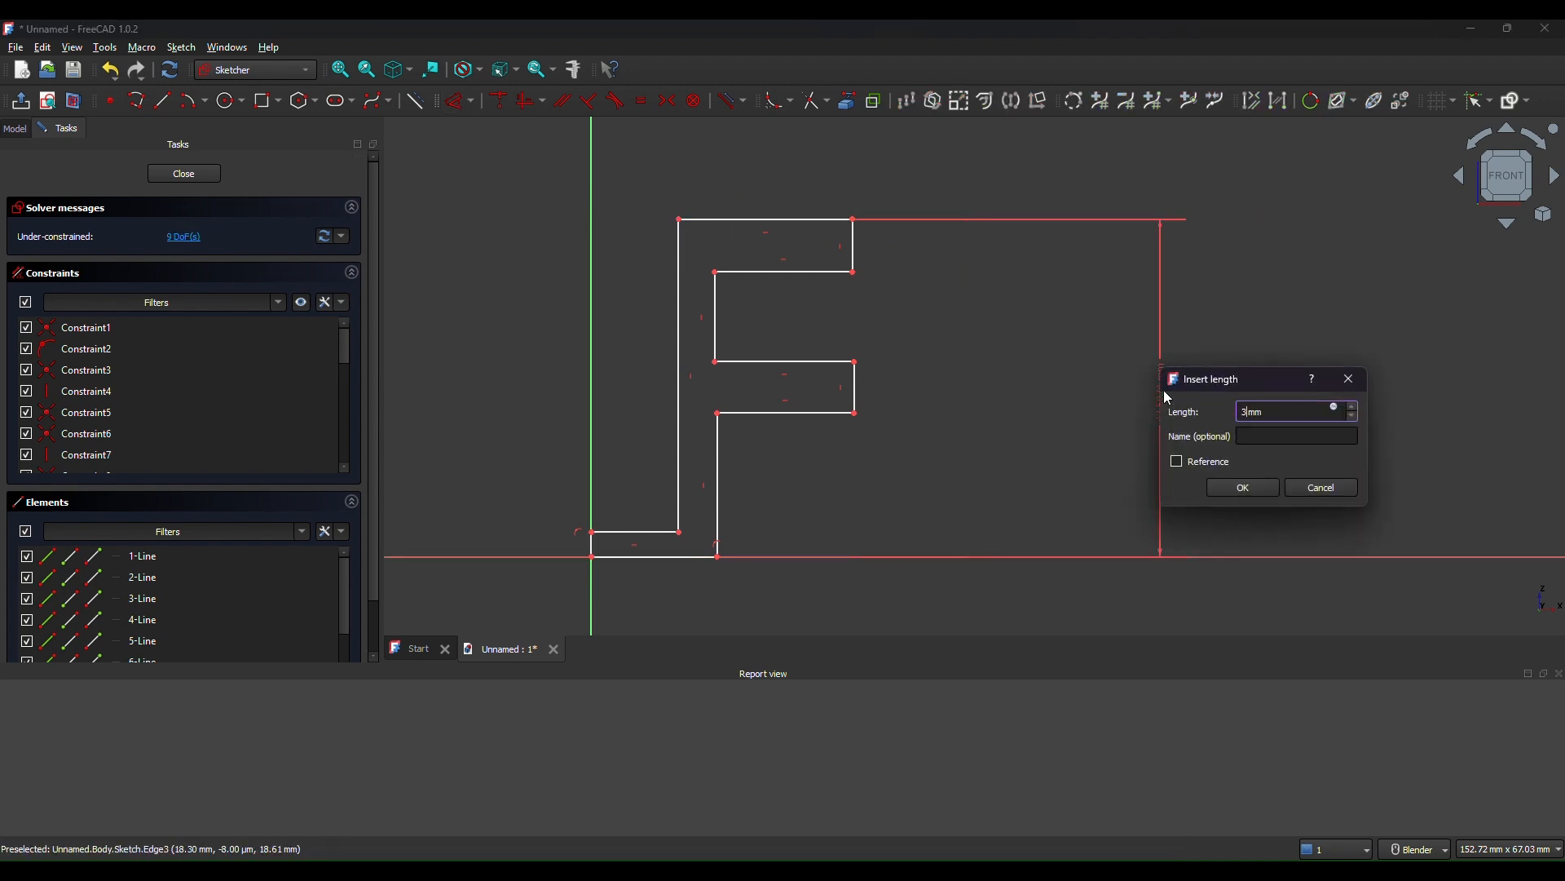
type("0")
key("Return")
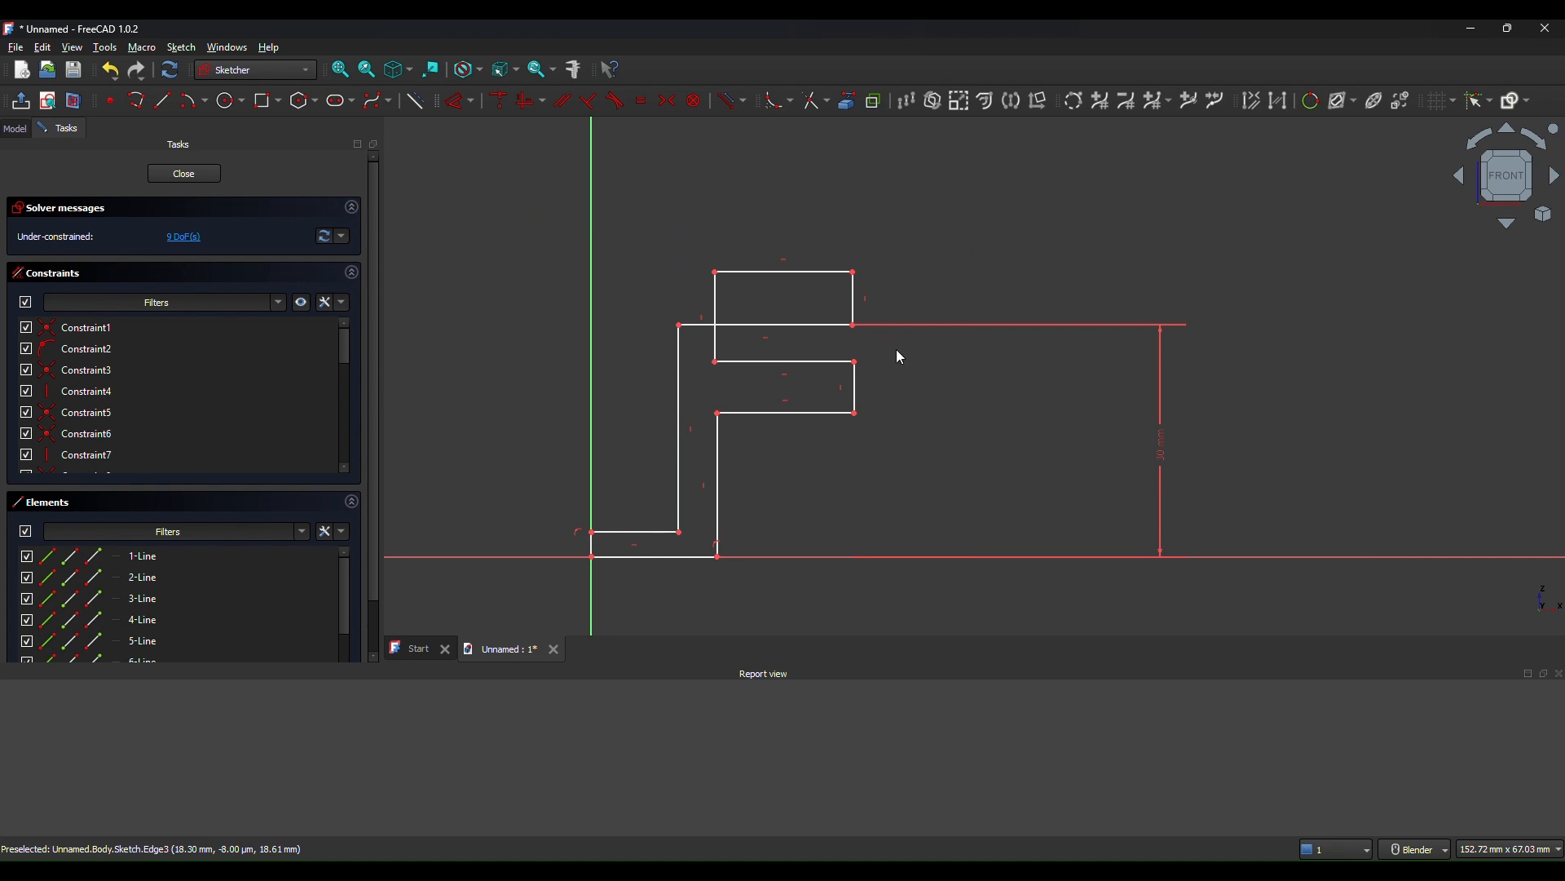
Move the lower flange's edges and the upper flange's underside down so the outline no longer crosses itself
left_click_drag(773, 417, 761, 508)
left_click_drag(783, 367, 776, 473)
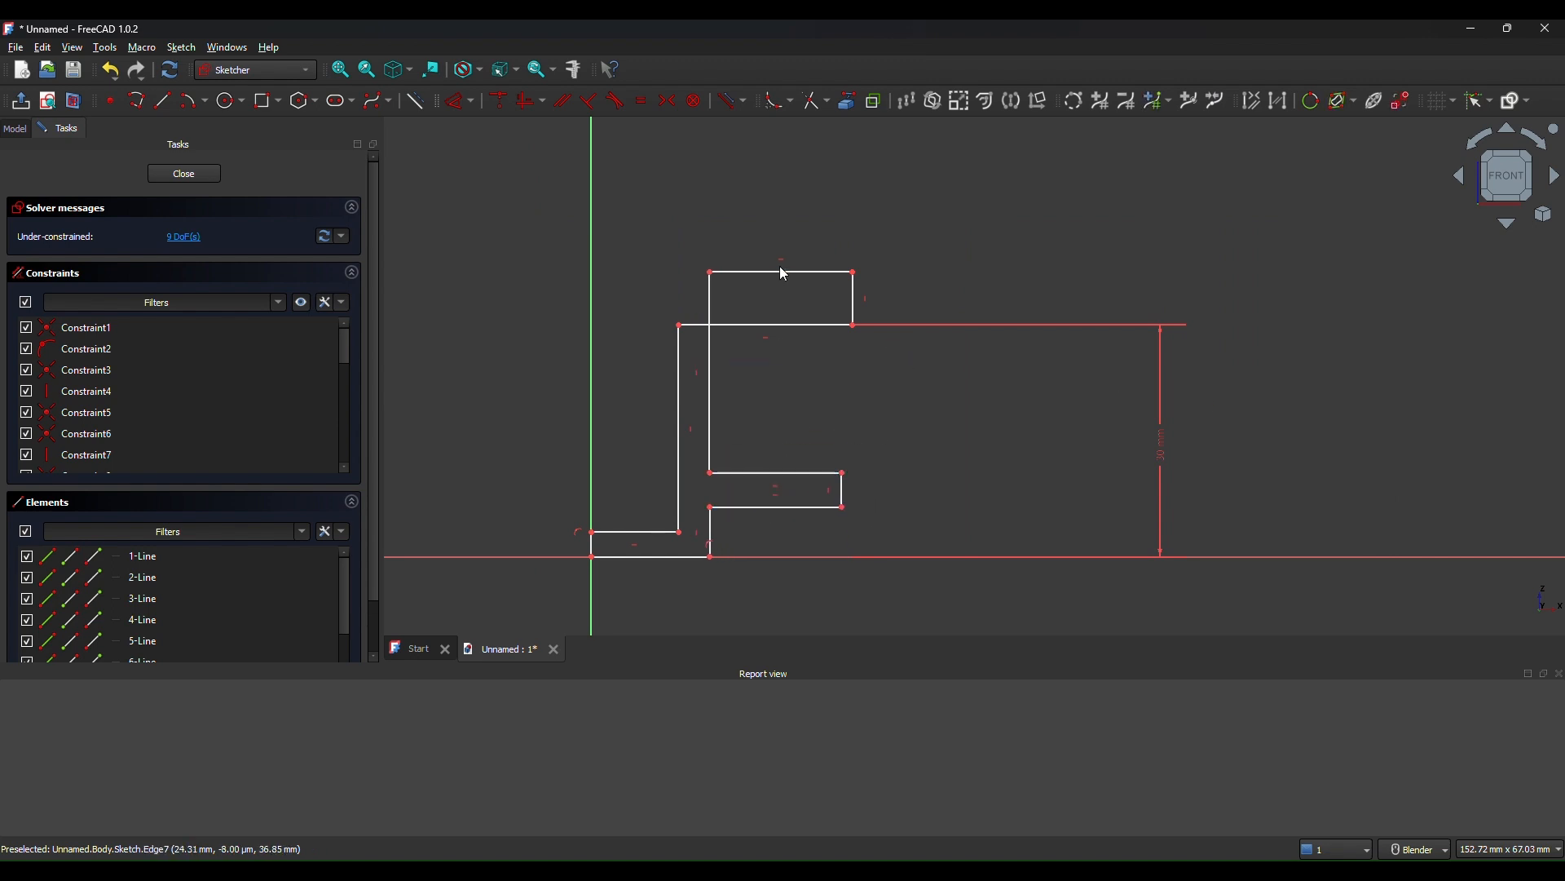
left_click_drag(781, 276, 775, 378)
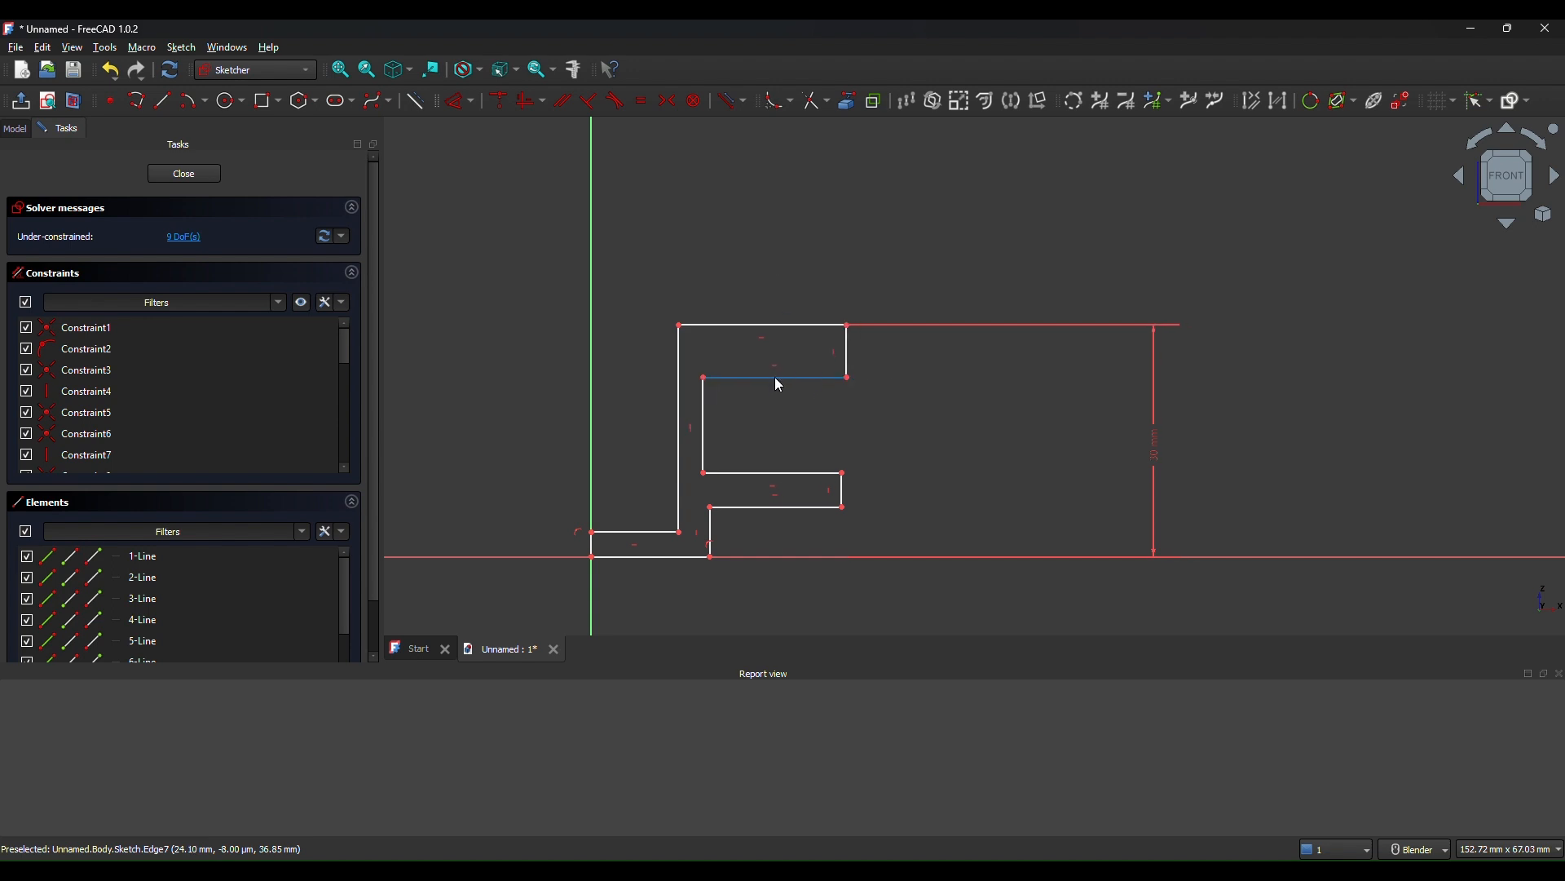
Dimension the end edges of the upper and lower flanges to a thickness of 2 mm each
left_click(460, 100)
left_click(848, 351)
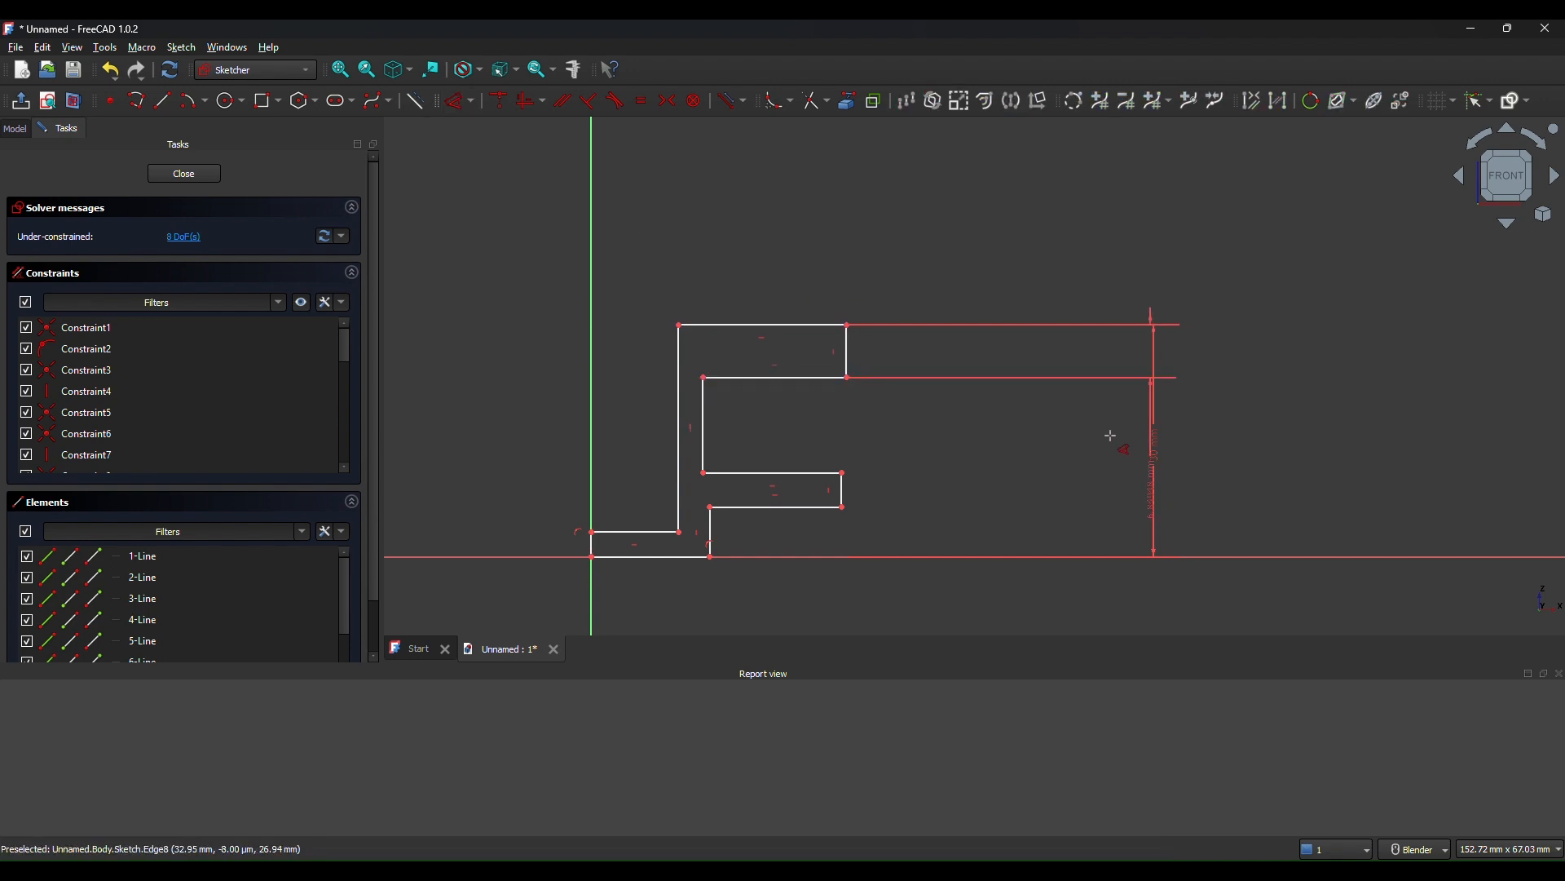
left_click(991, 349)
type("2")
key("Return")
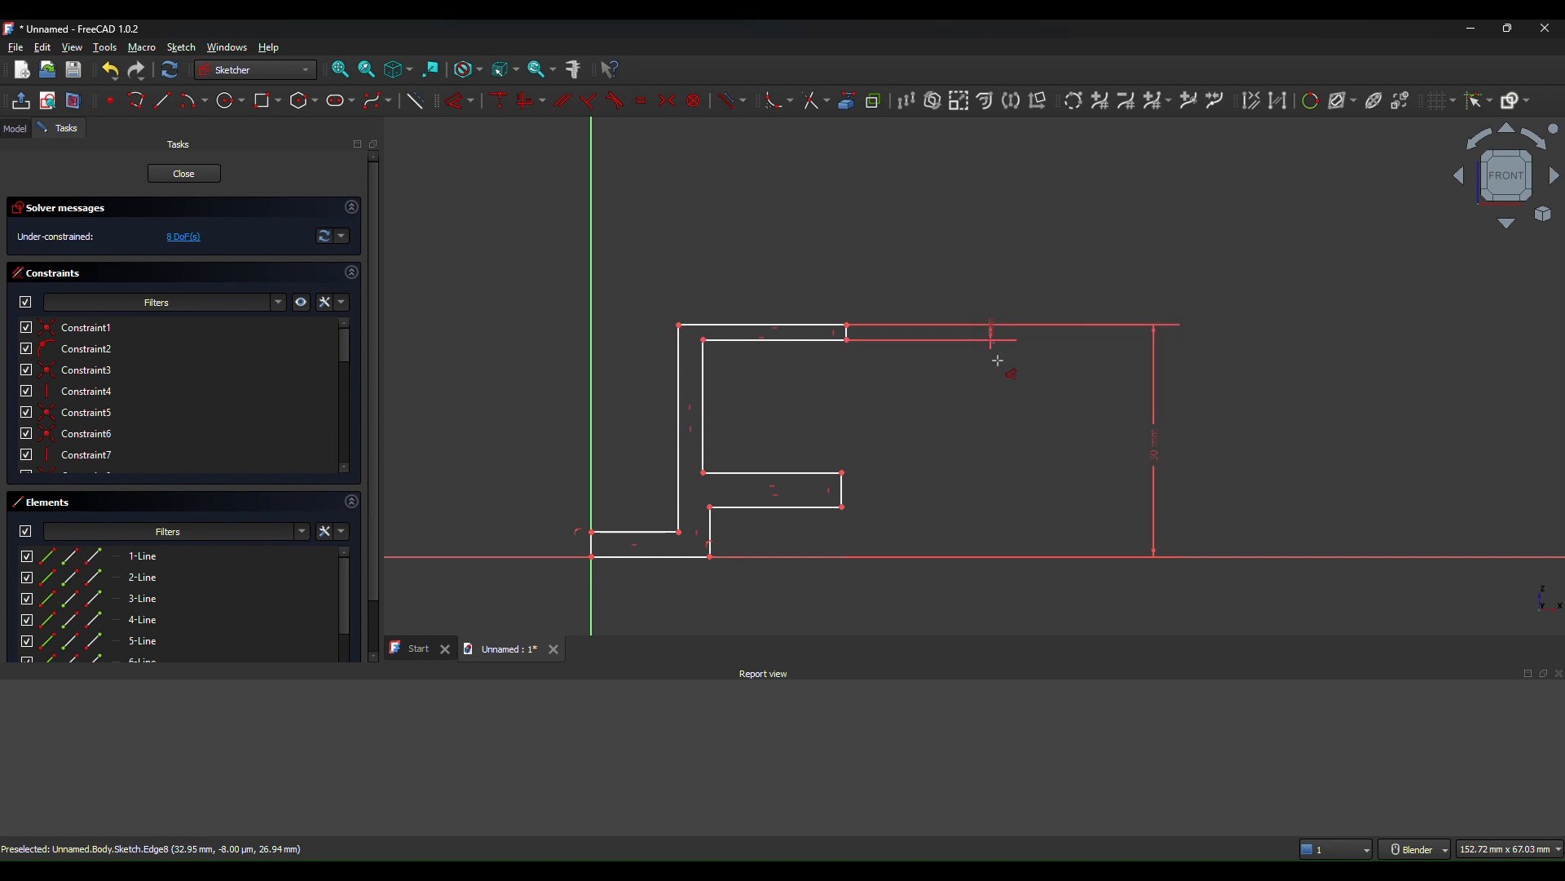
left_click(844, 501)
left_click(1040, 498)
type("2mm")
key("Return")
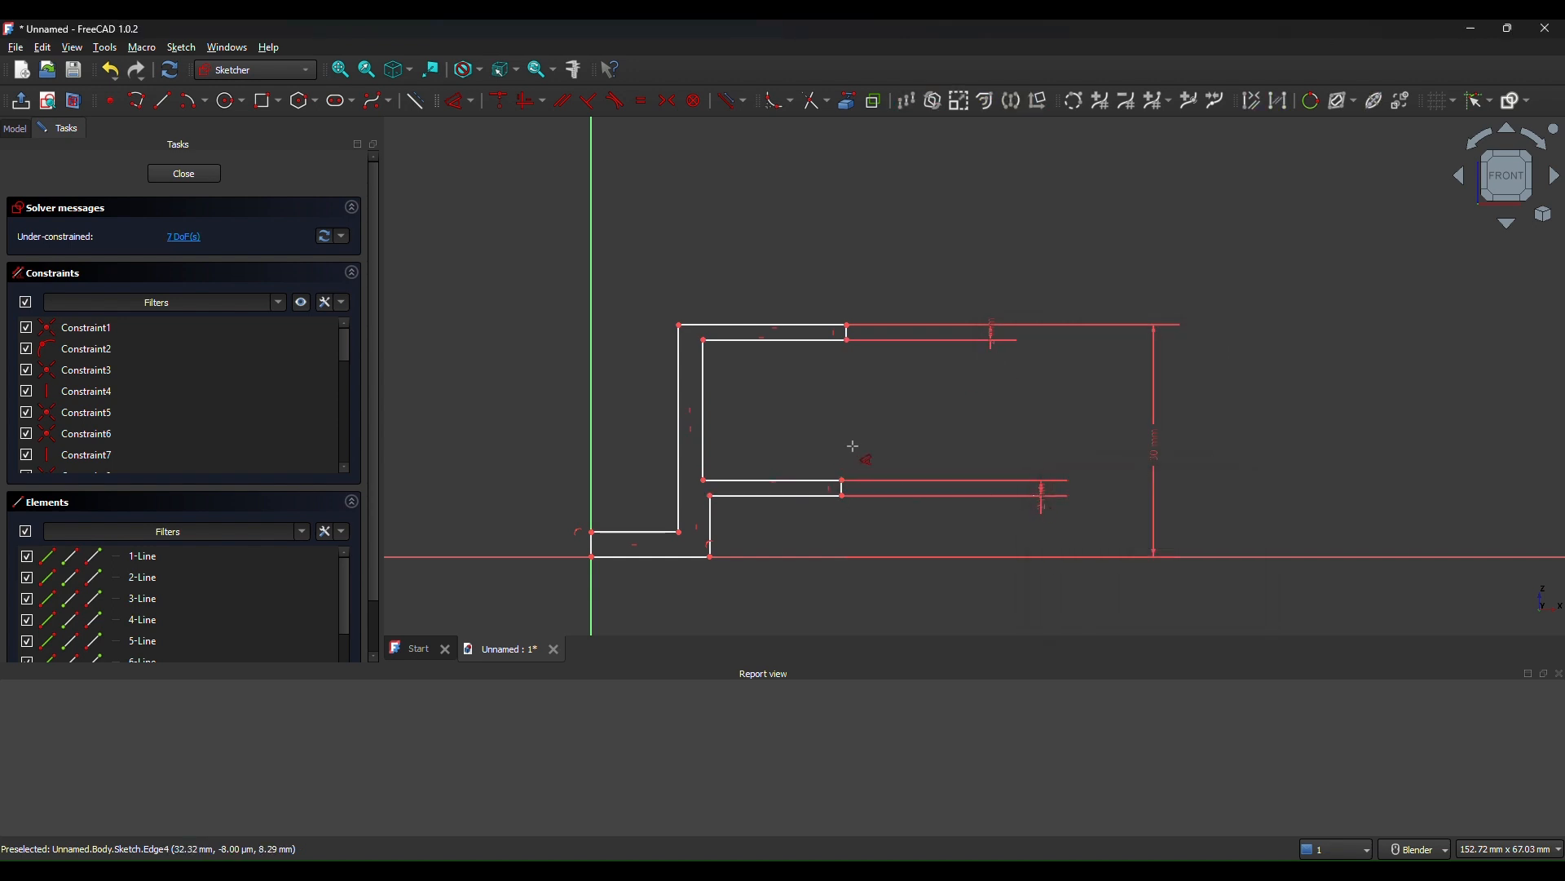
Dimension the base's short edge on the vertical axis as 2 mm
left_click(592, 545)
left_click(501, 464)
type("2")
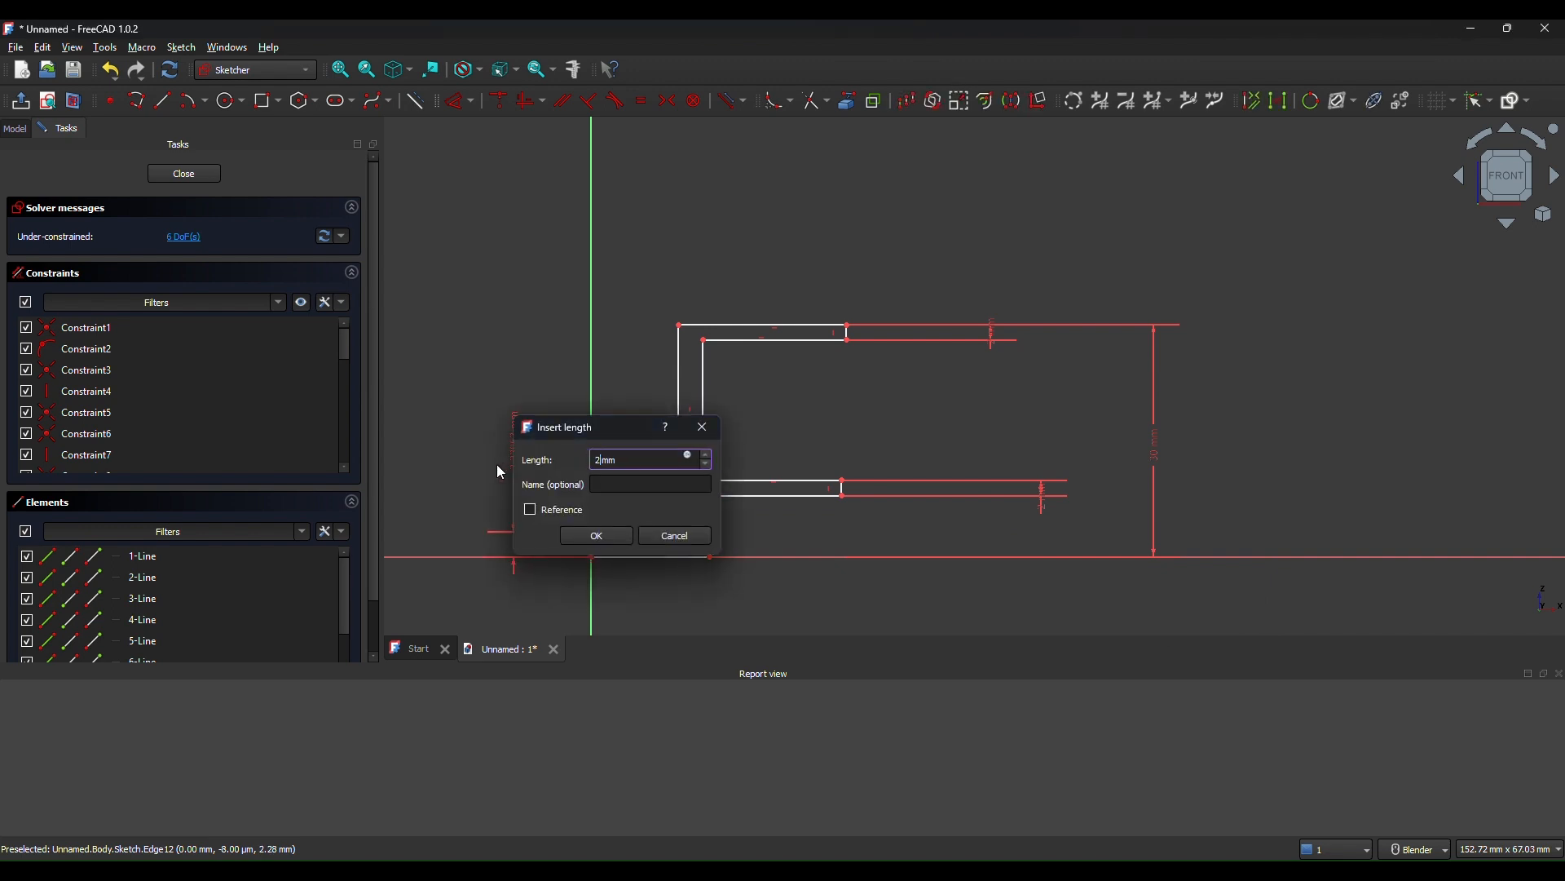
key("Return")
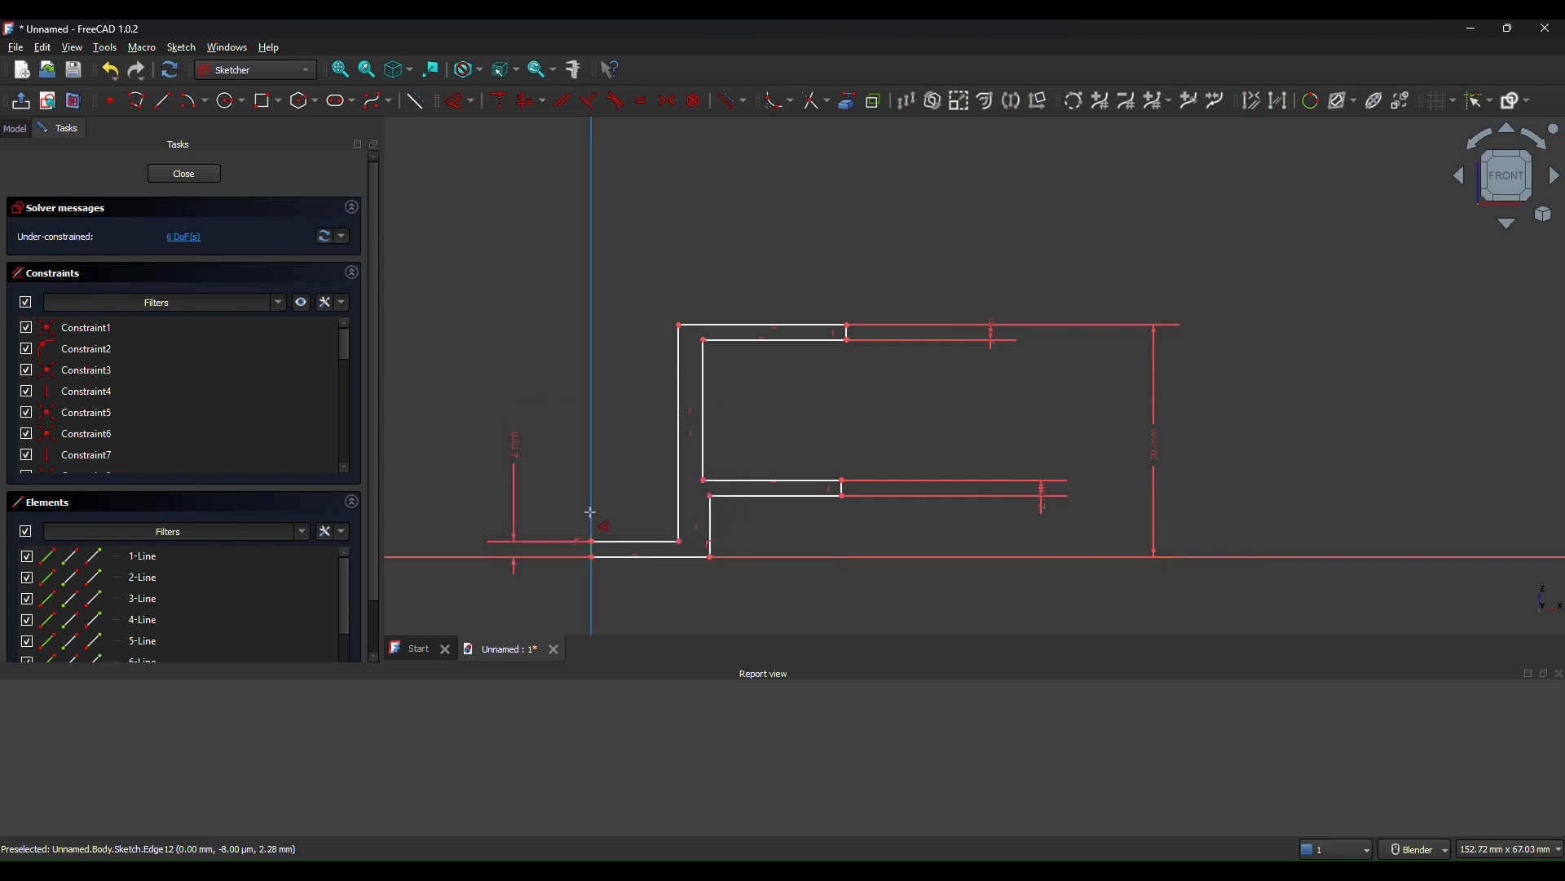
Set the vertical wall's thickness to 2 mm below and above the lower flange, placing both dimensions above the profile
left_click(712, 528)
left_click(689, 617)
type("2mm")
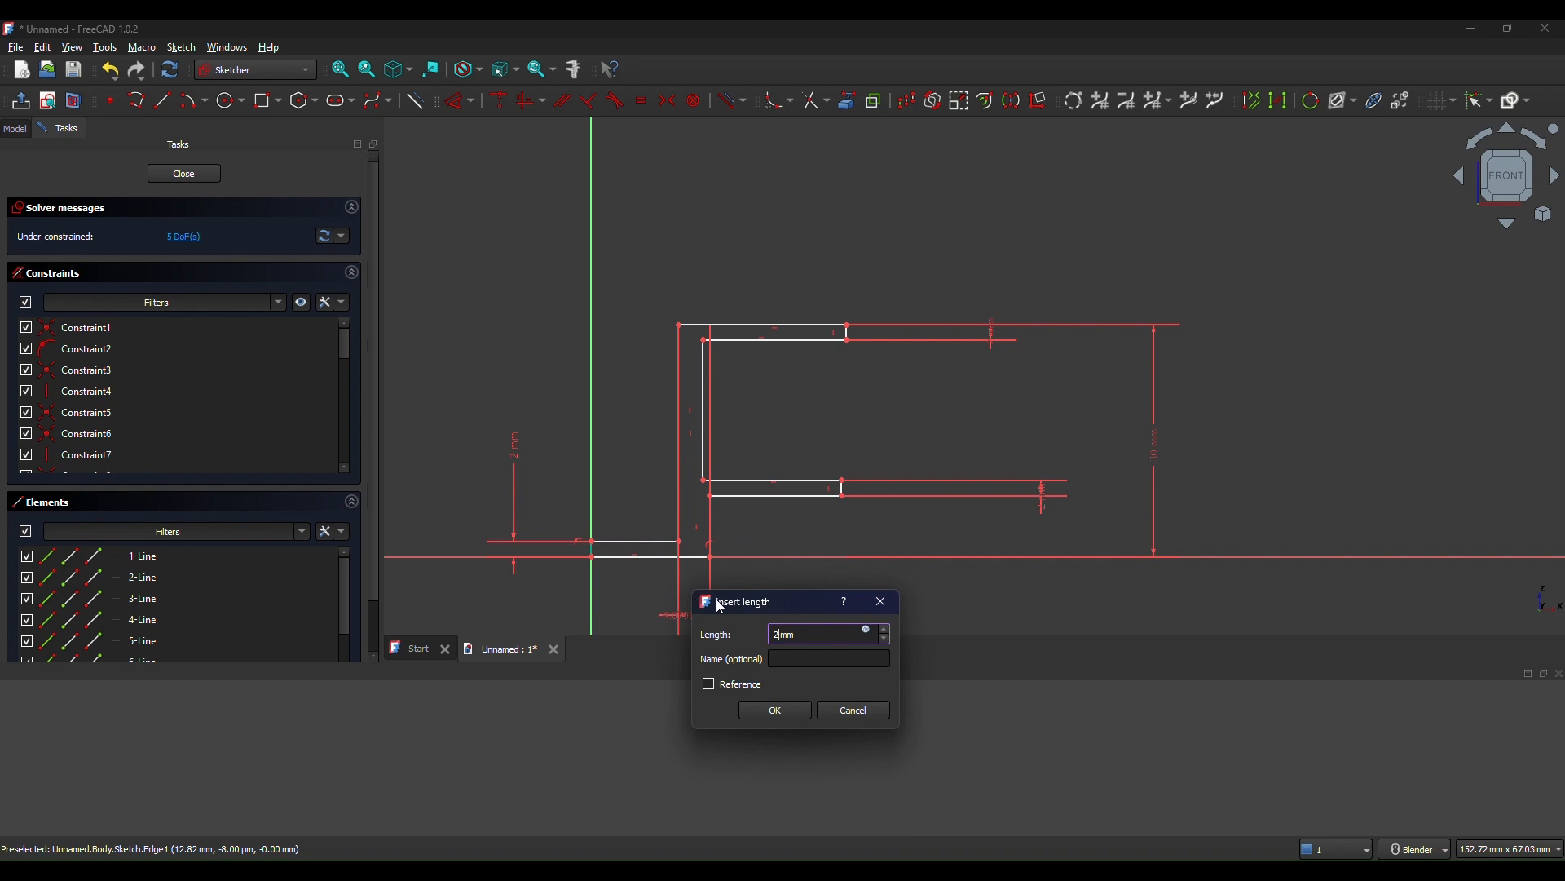
key("Return")
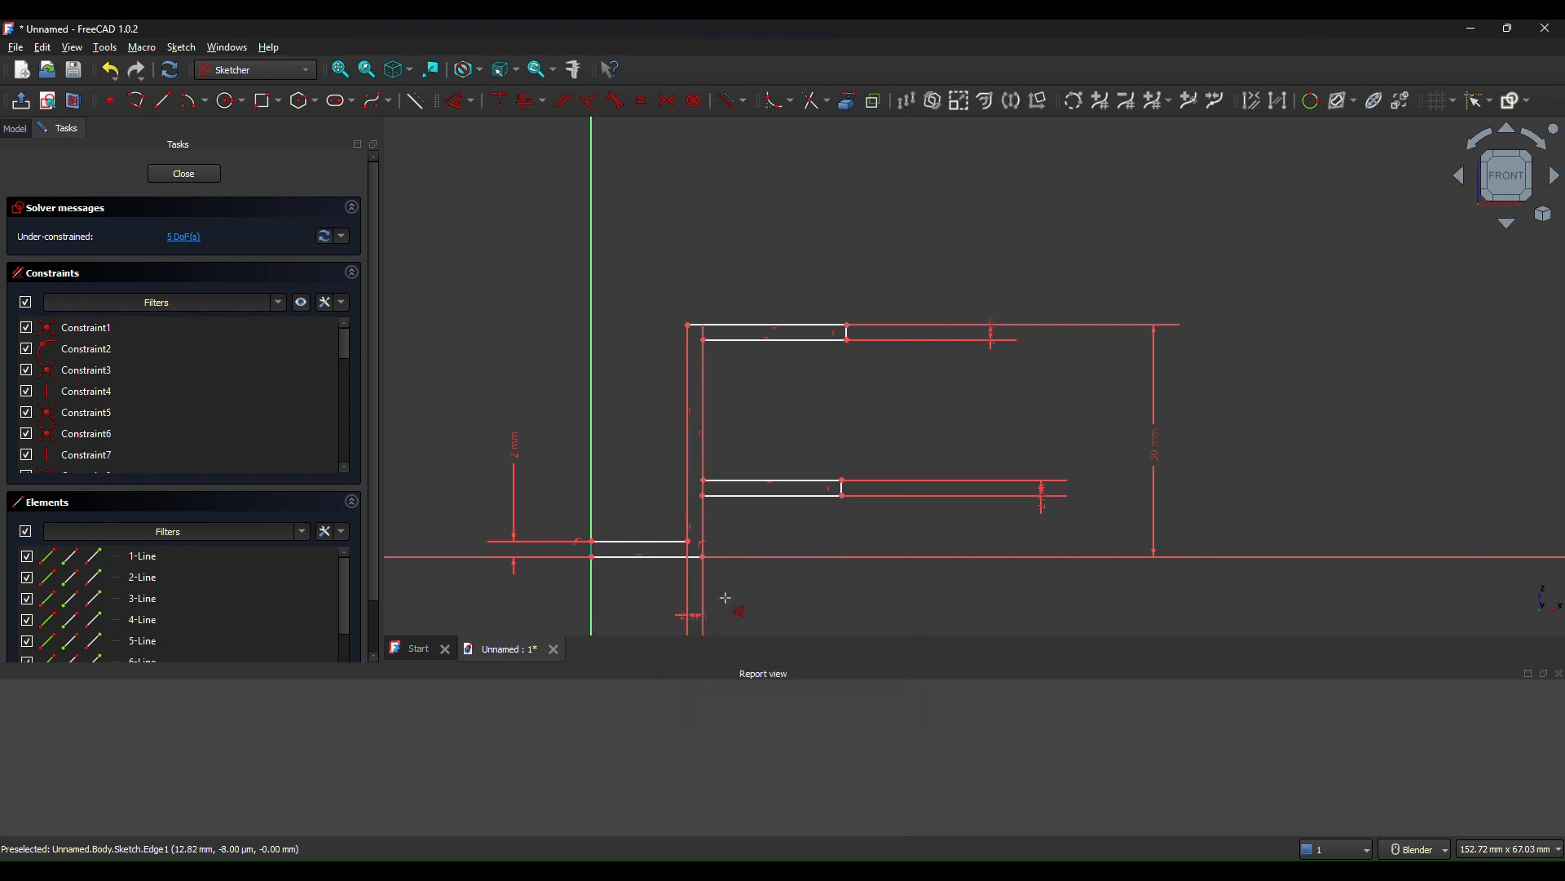
left_click(687, 389)
left_click(703, 279)
key("Return")
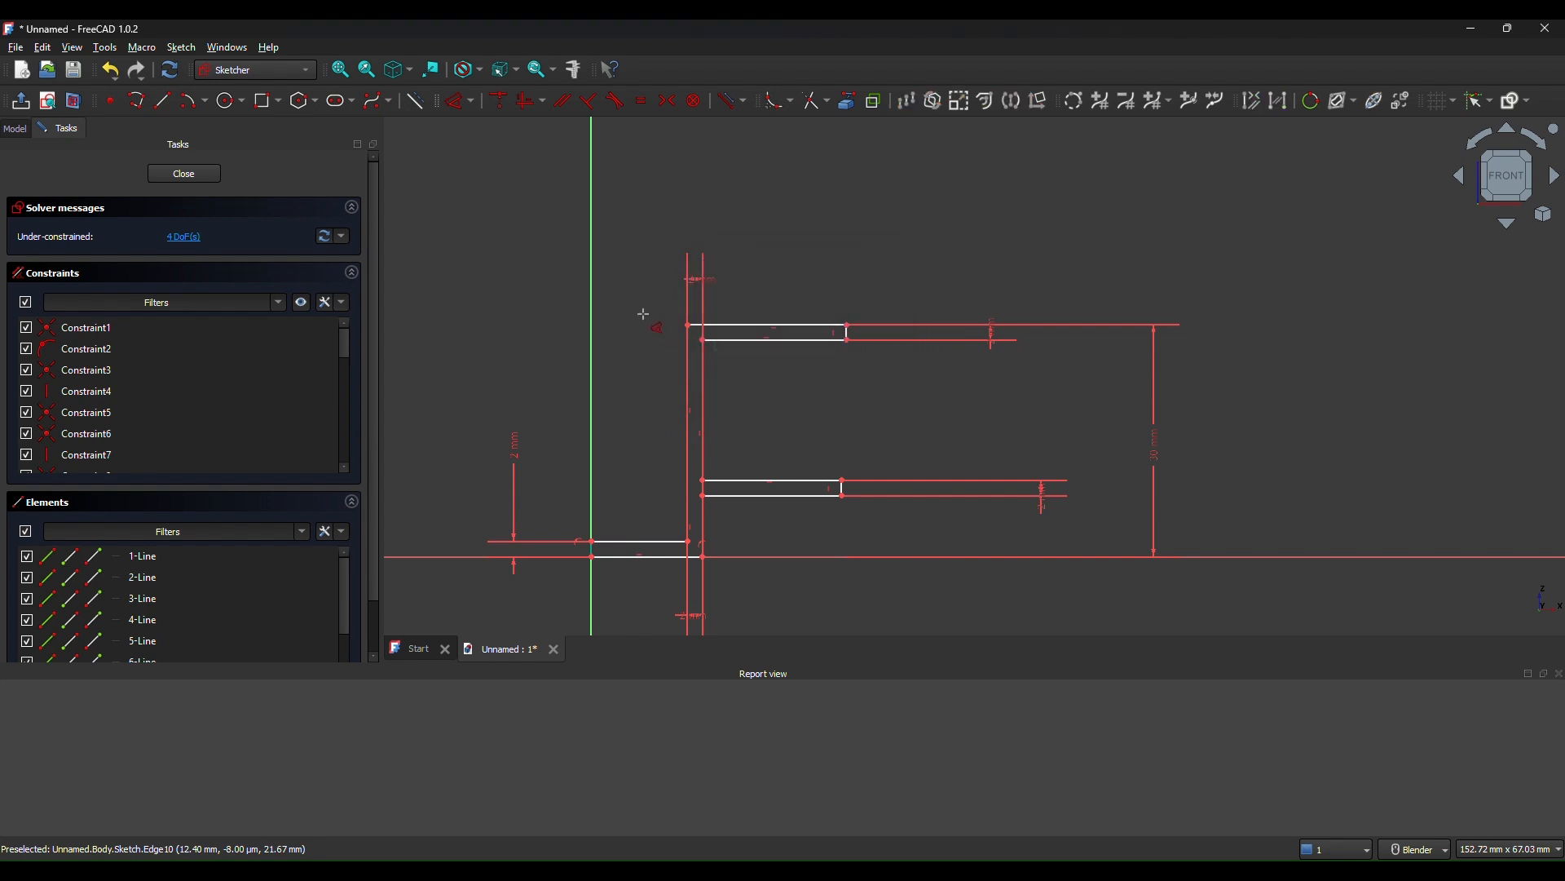
mouse_move(699, 618)
left_mouse_down()
mouse_move(734, 339)
mouse_move(690, 228)
left_mouse_up()
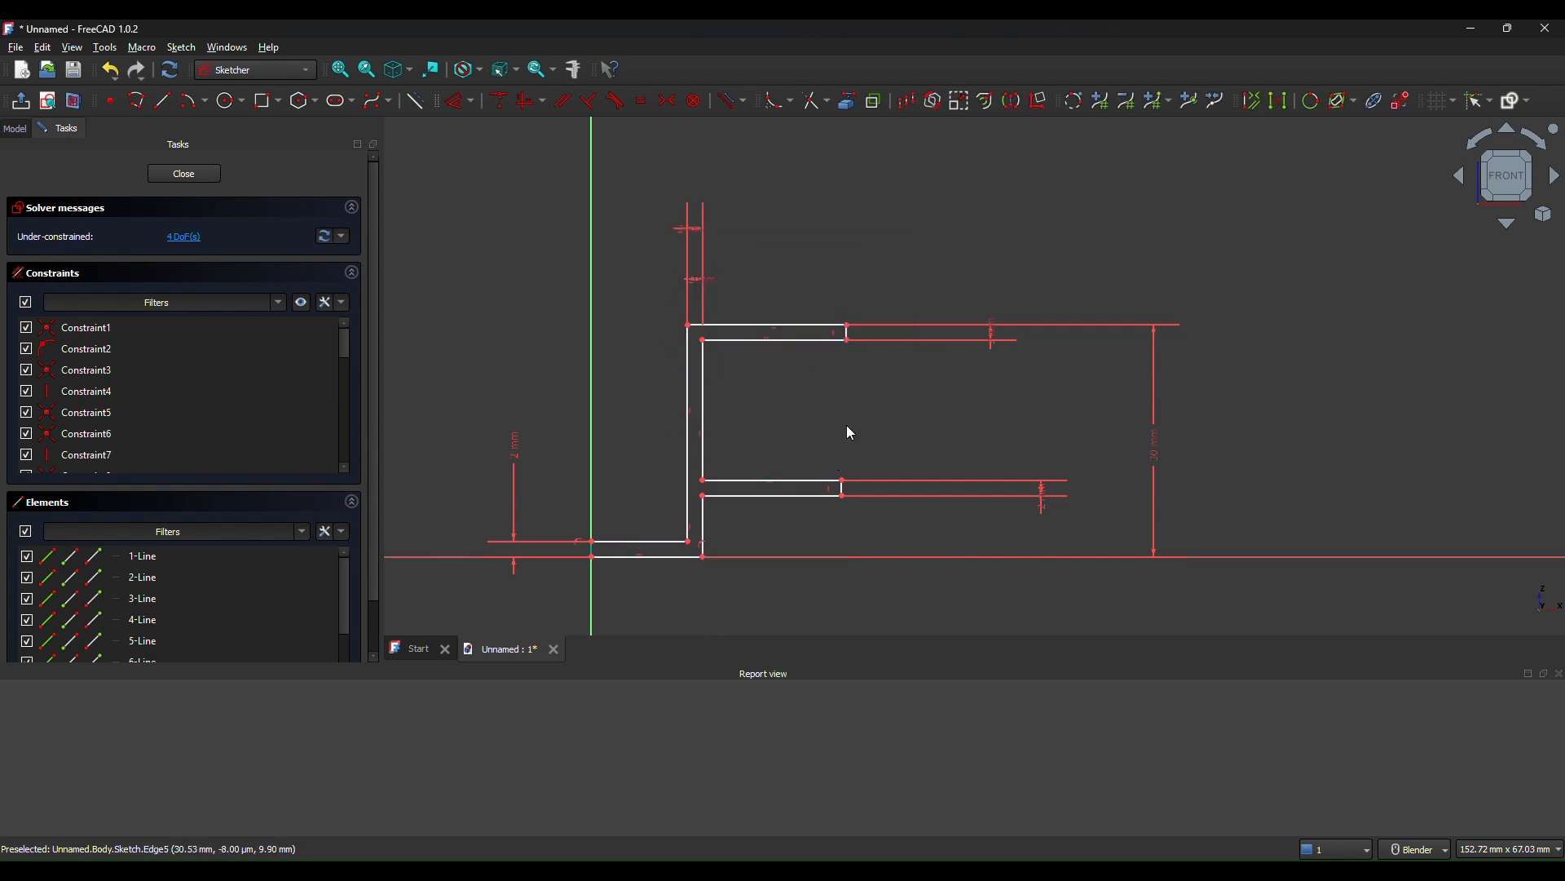
Dimension the vertical gap between the two flanges as 19 mm
left_click(842, 478)
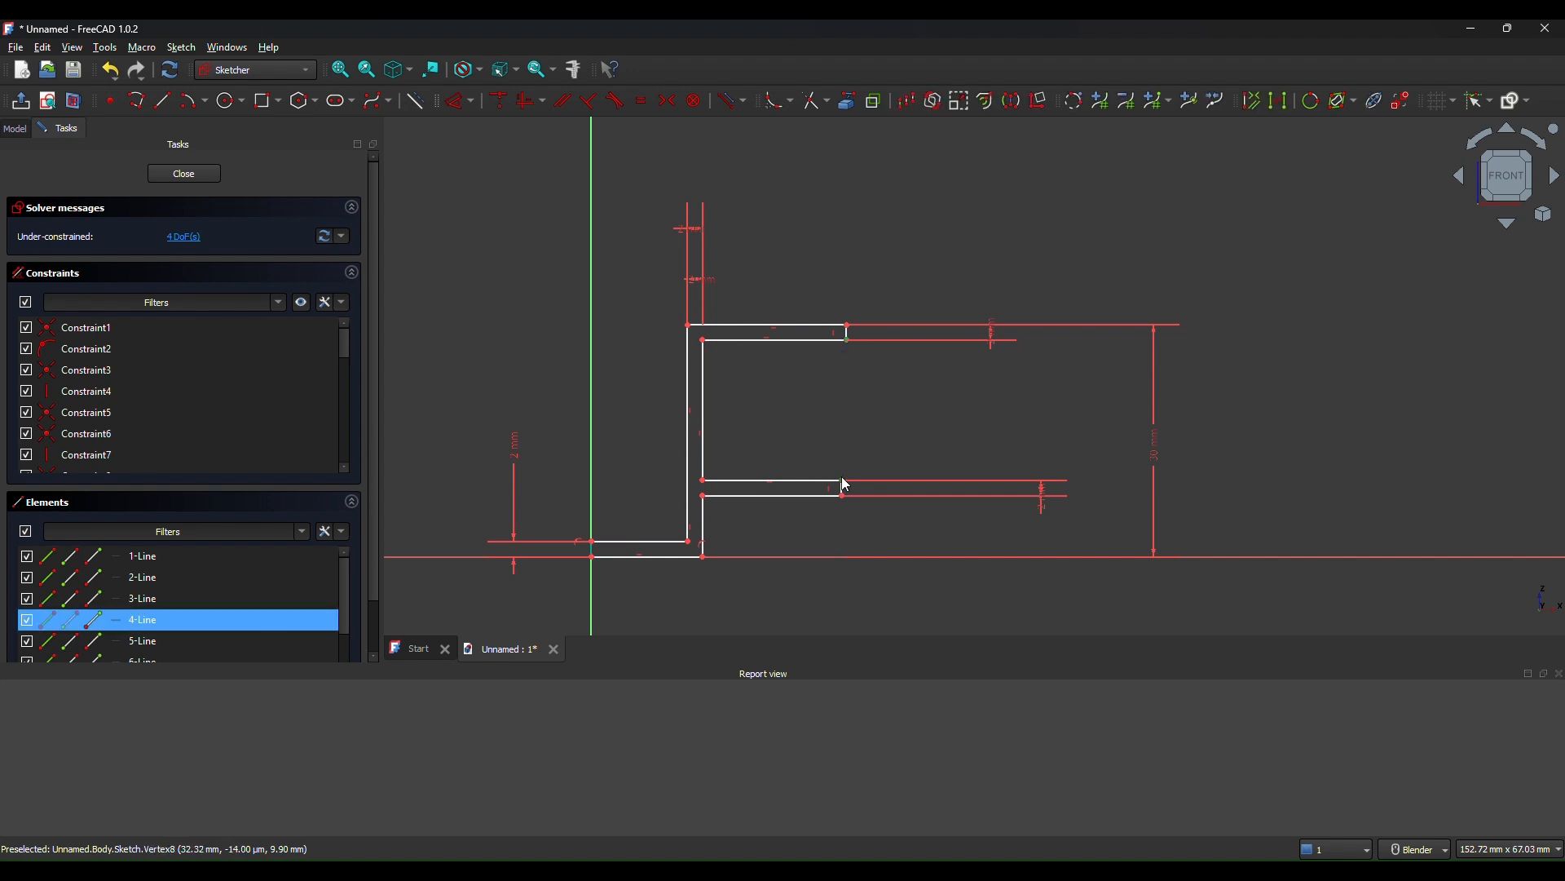
left_click(469, 106)
left_click(1096, 417)
type("19")
key("Return")
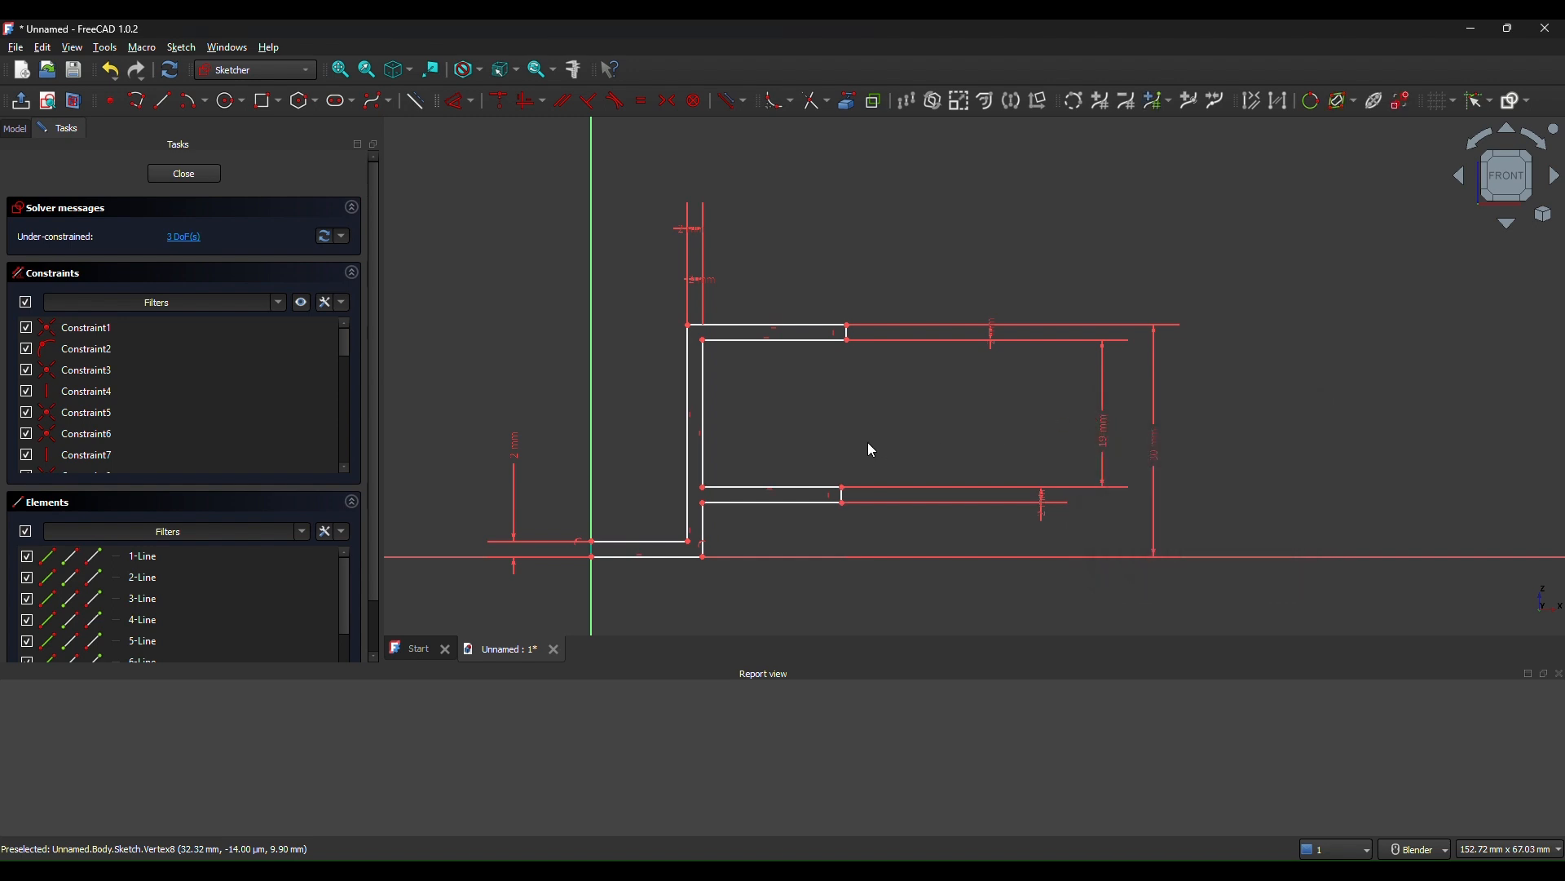
Dimension the base's upper edge, from the vertical axis to the wall, as 15 mm
scroll(702, 441, "up", 1)
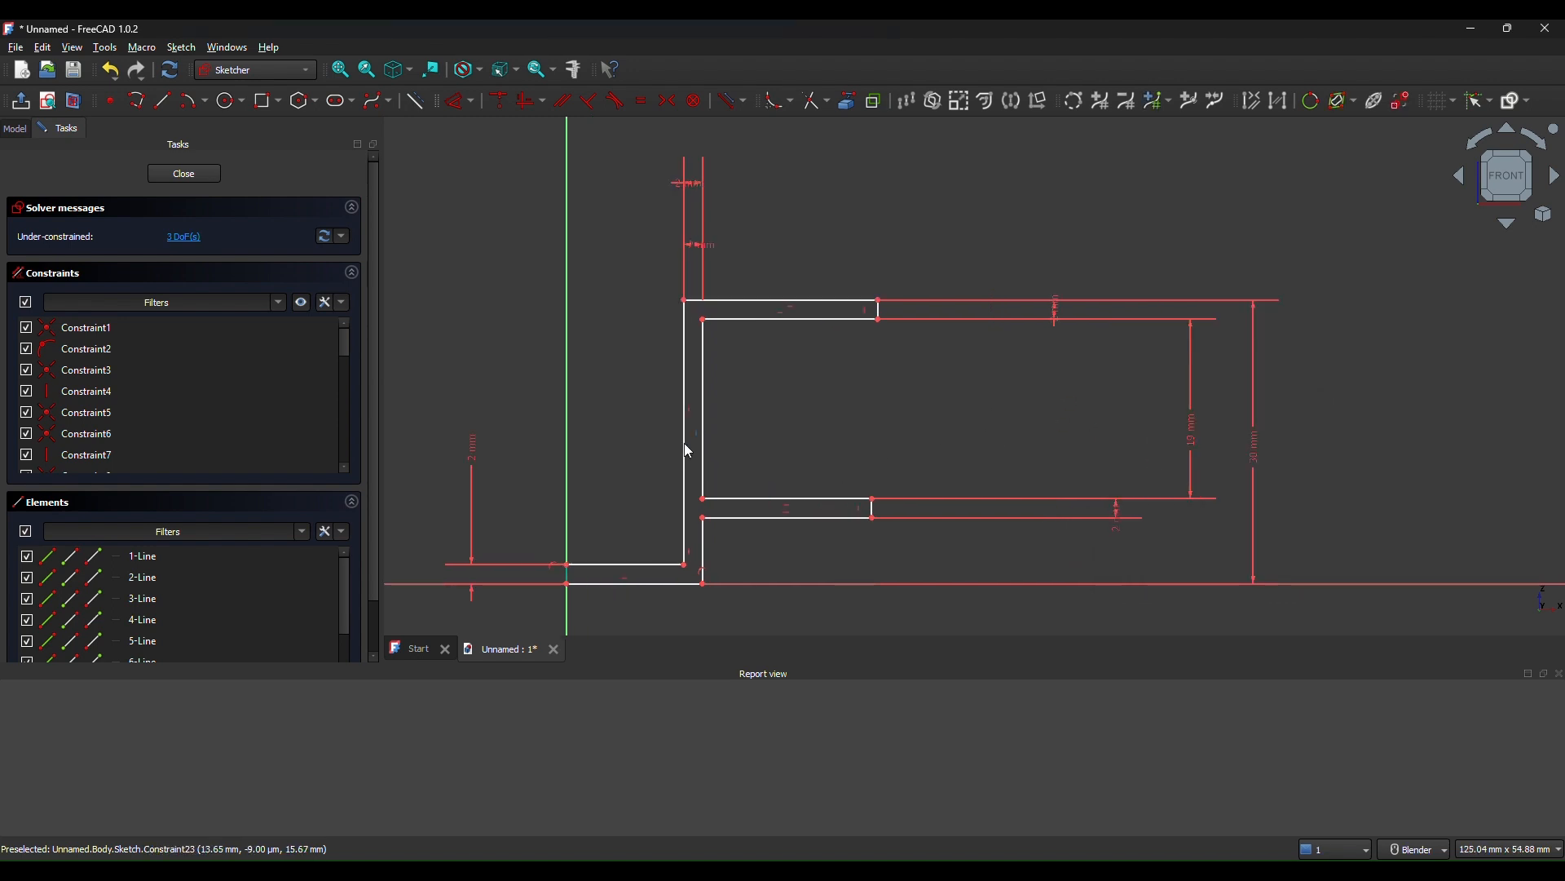
left_click(685, 468)
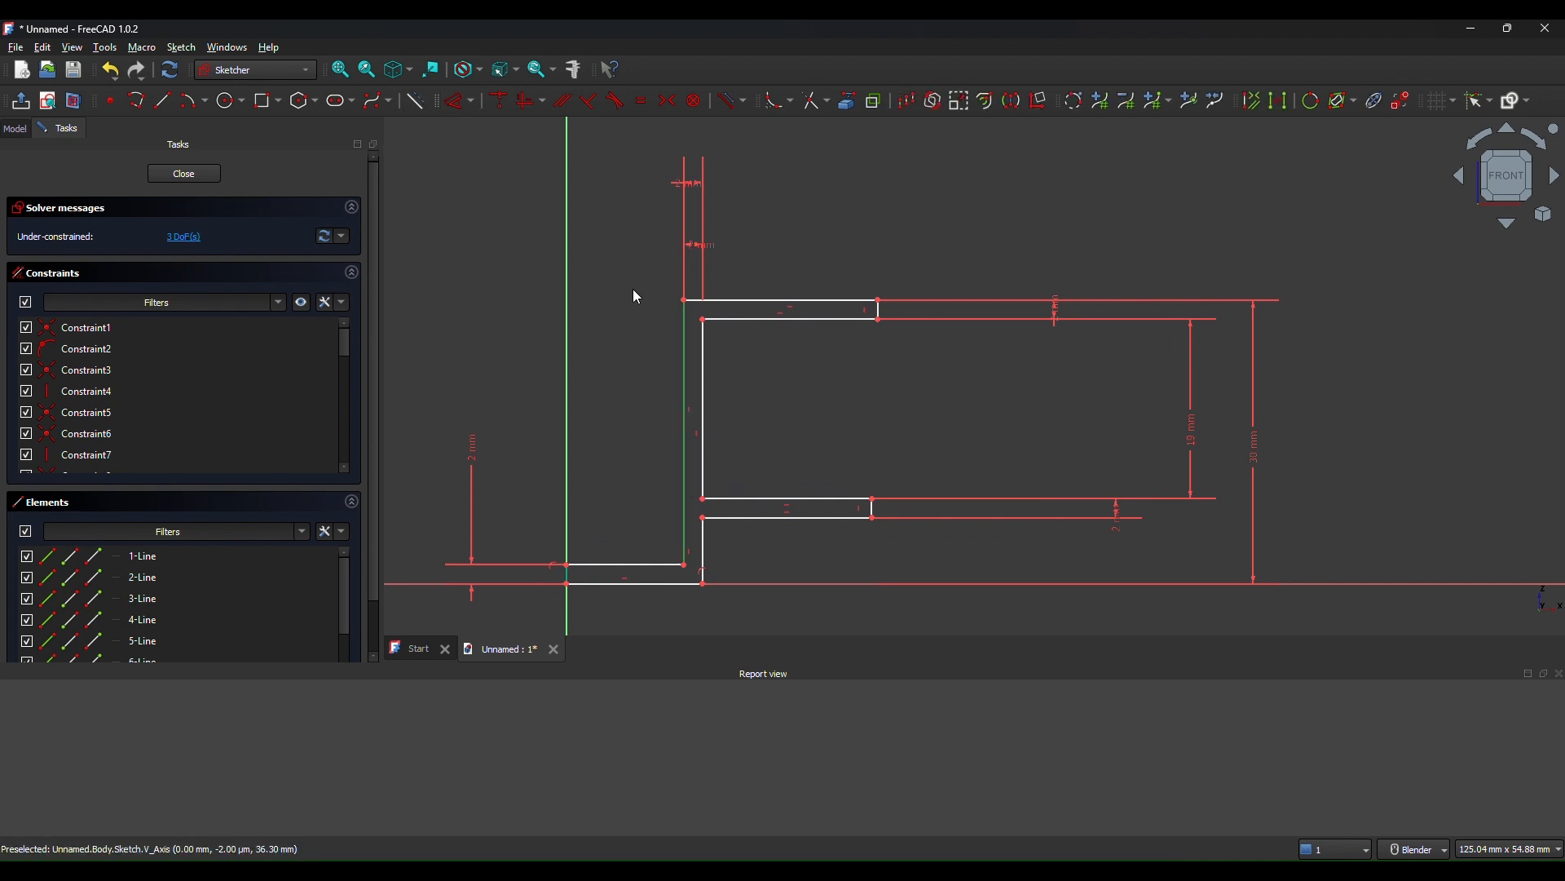
left_click(637, 362)
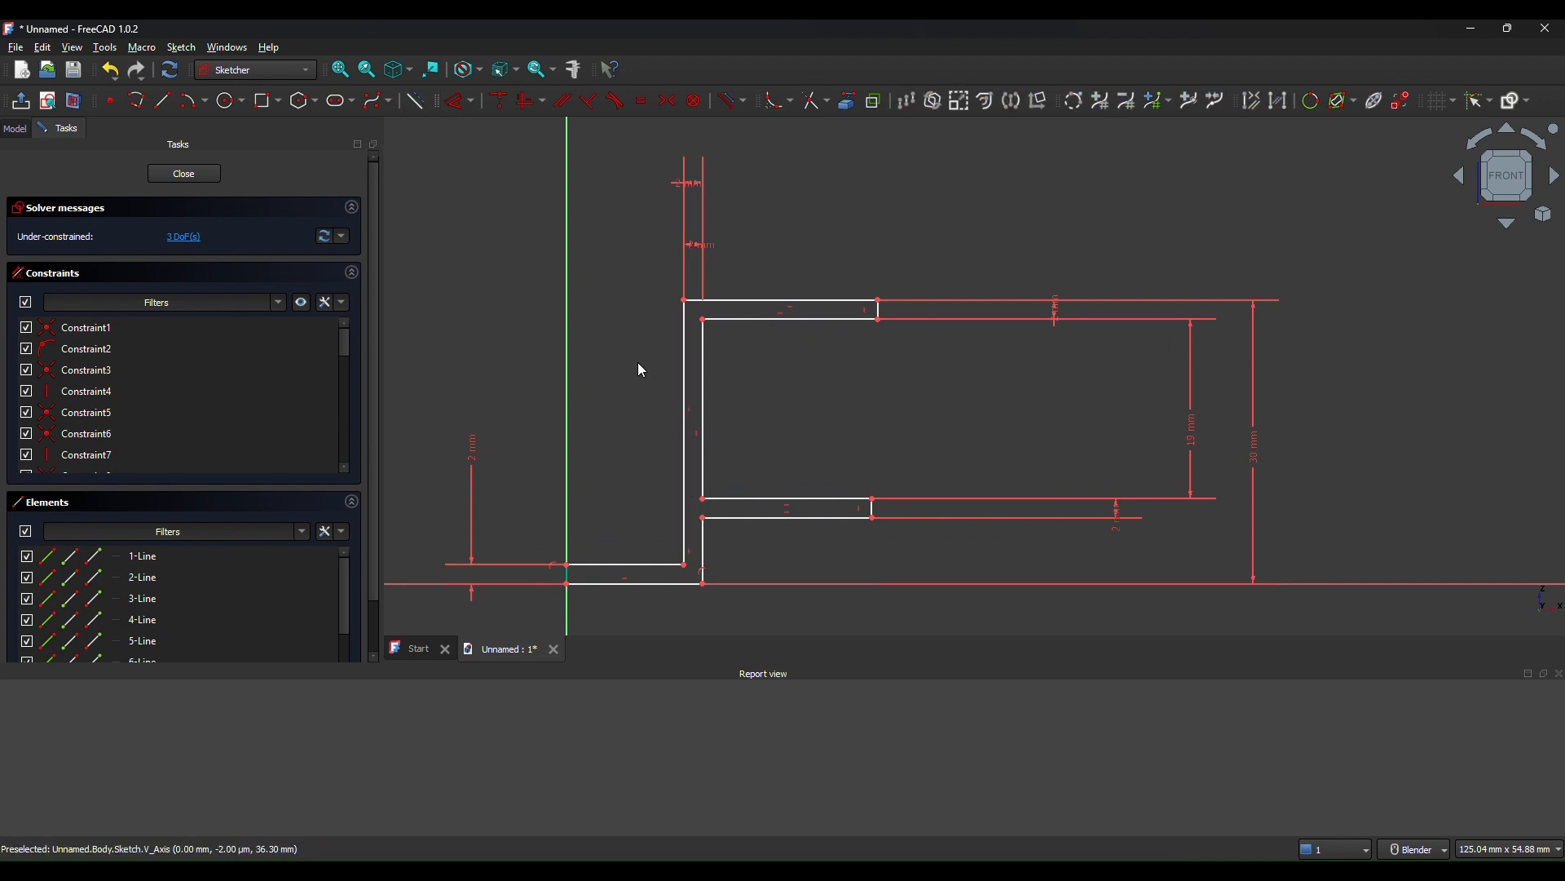
left_click(667, 568)
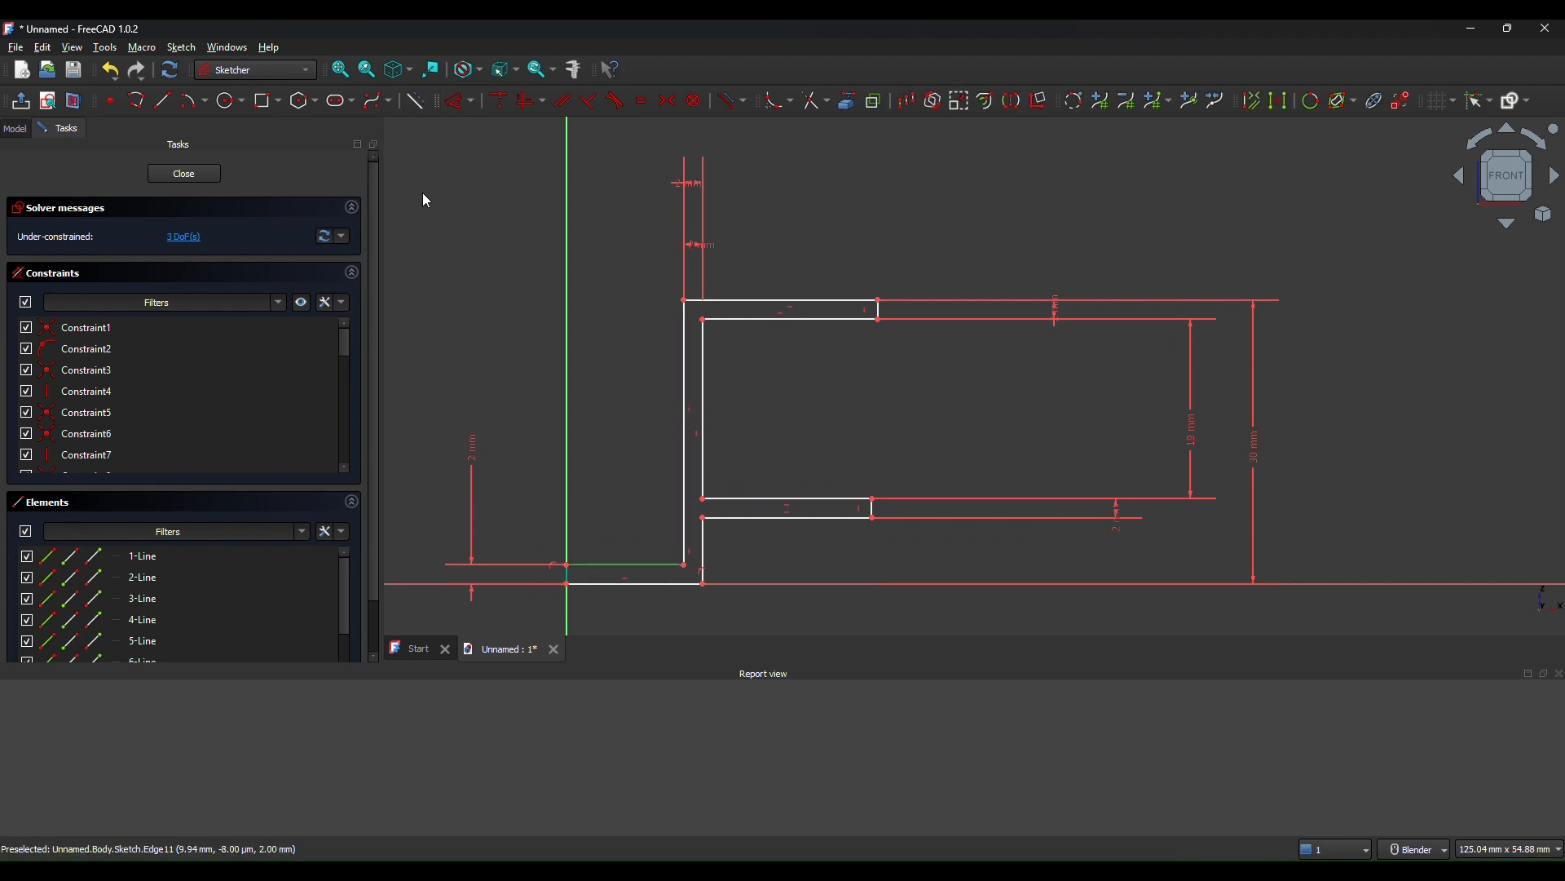
left_click(454, 104)
left_click(623, 512)
type("15")
key("Return")
Dimension the upper flange's top edge as 15 mm long
left_click(832, 300)
left_click(804, 198)
type("15")
key("Return")
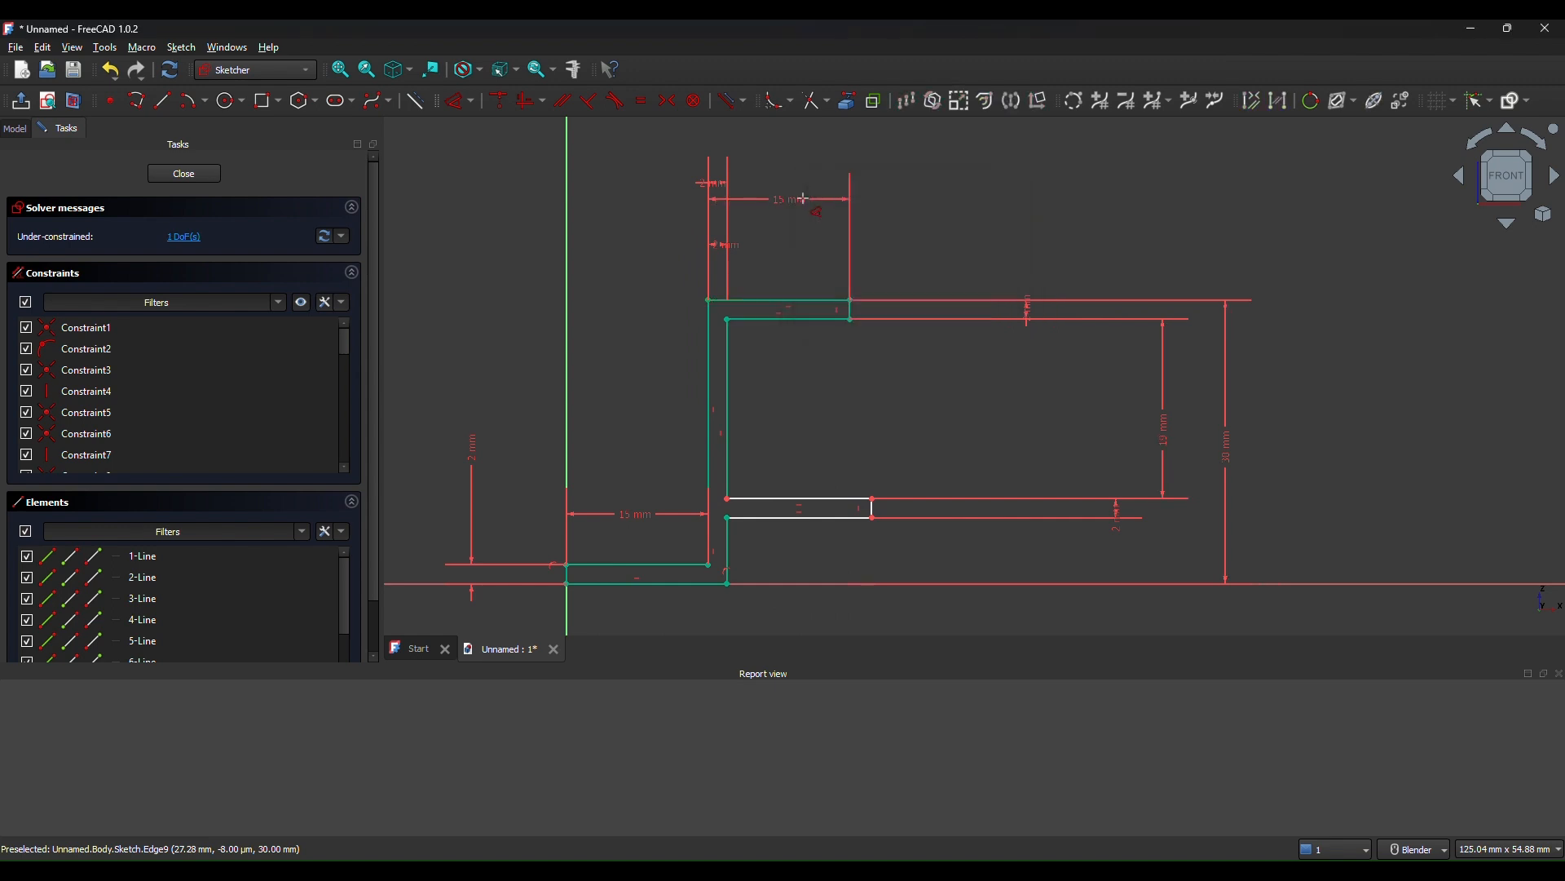
Dimension the lower flange's upper edge as 15 mm long and close the profile sketch
left_click(848, 496)
left_click(833, 461)
type("15")
key("Return")
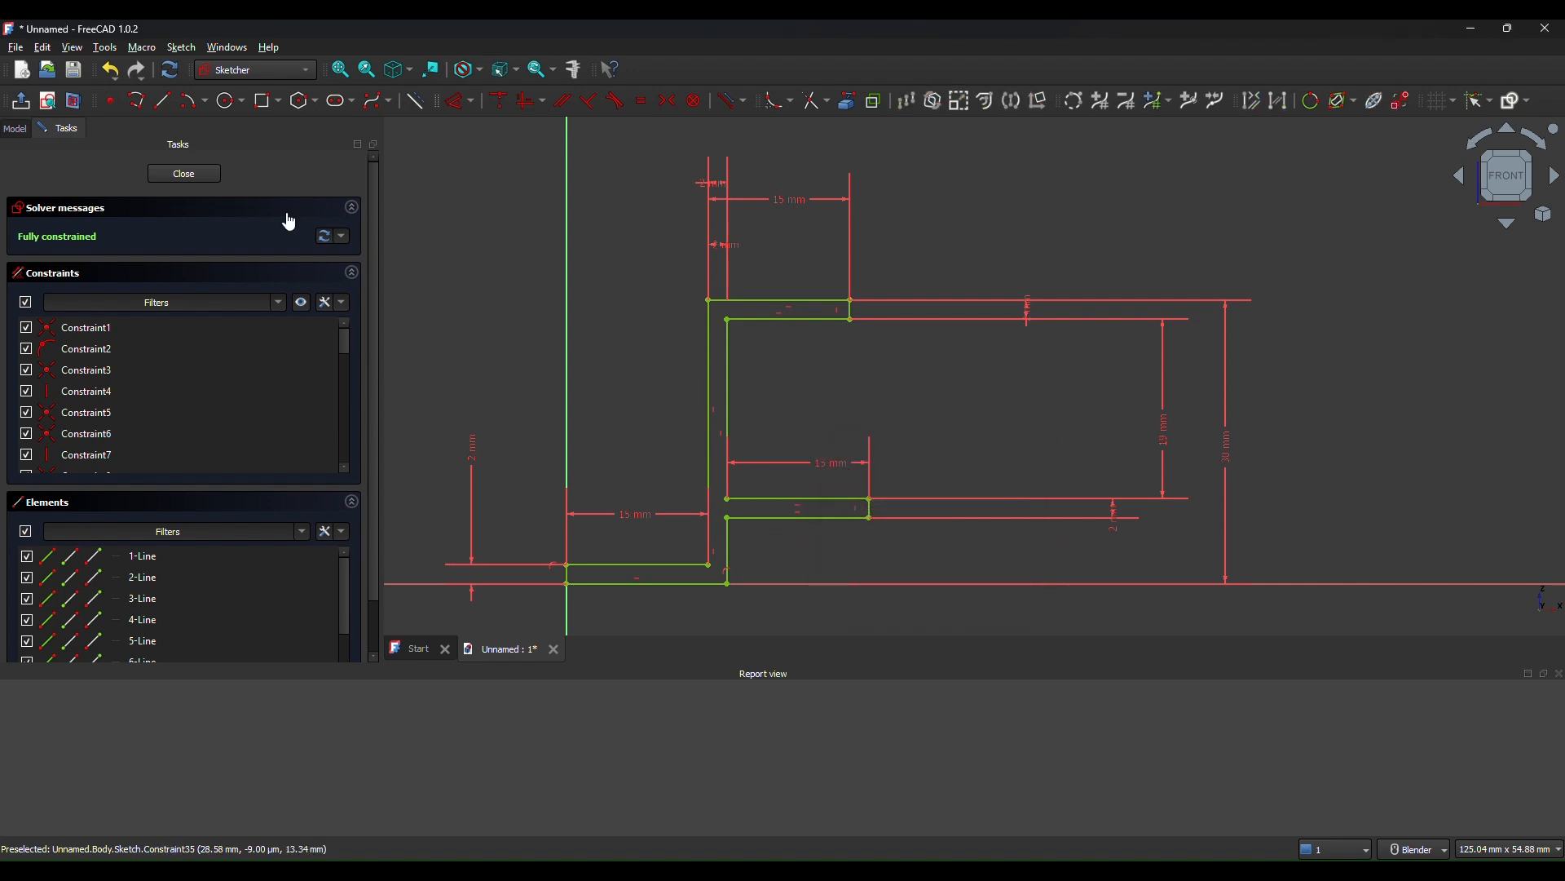
left_click(184, 173)
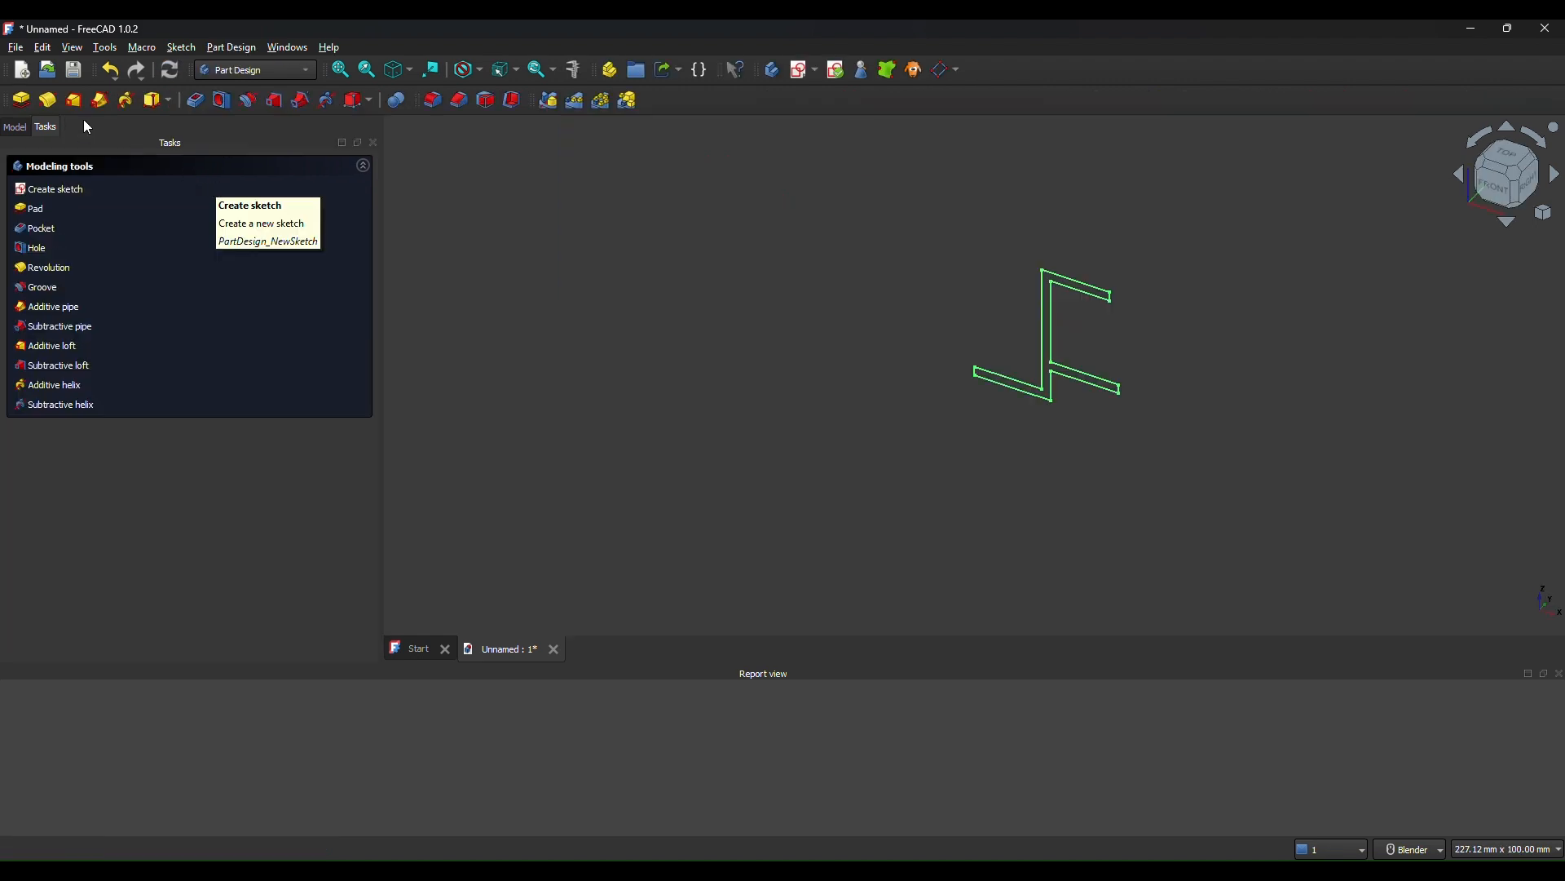
Pad the profile sketch 15 mm, symmetric to the sketch plane
left_click(25, 107)
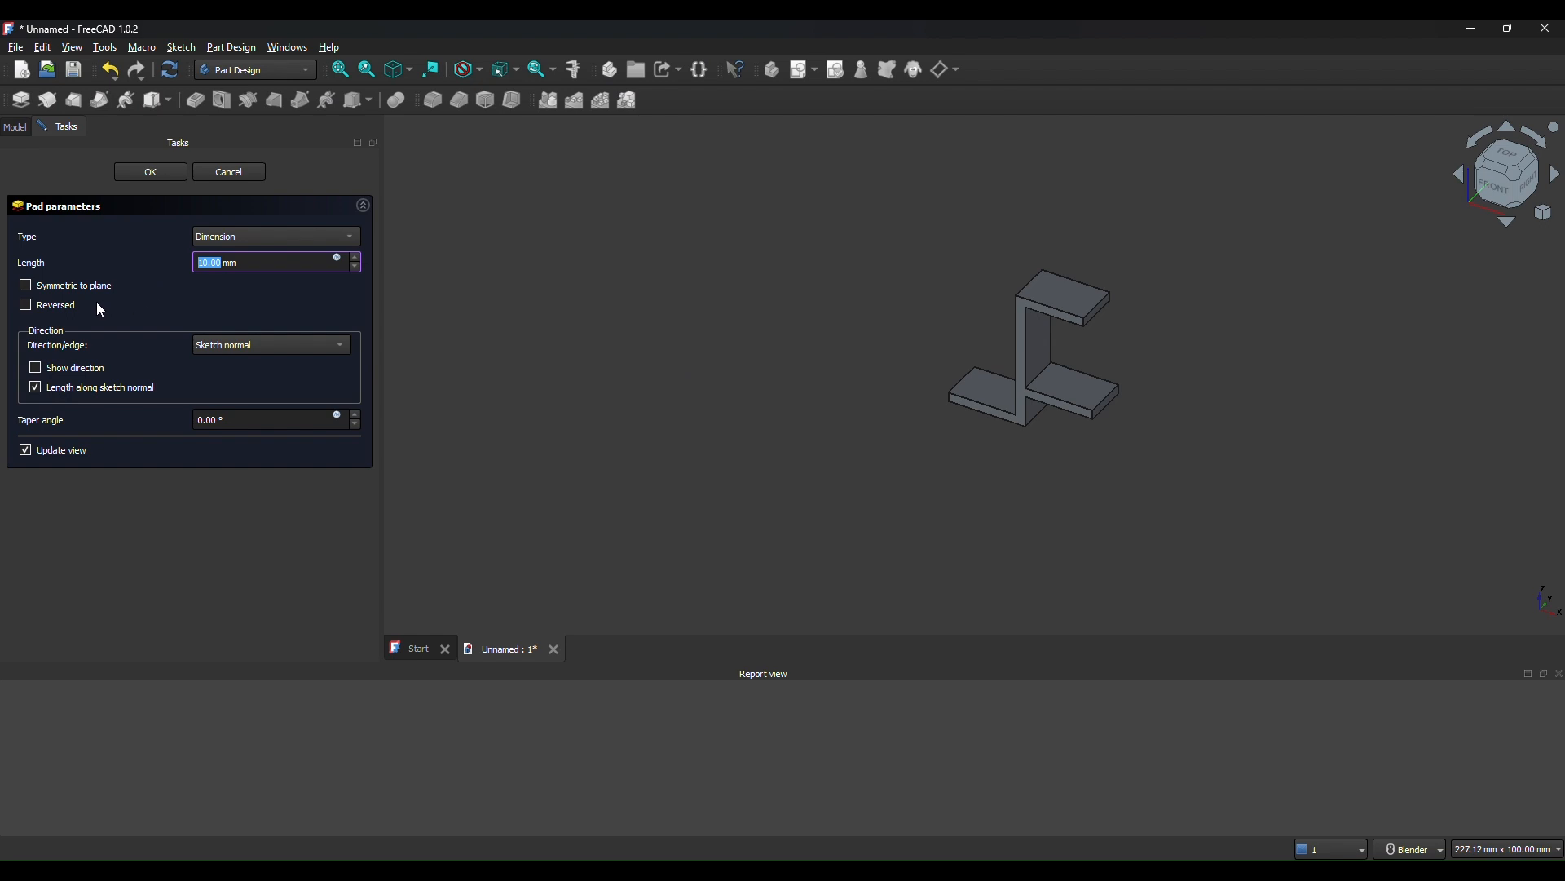
left_click(70, 285)
left_click(204, 263)
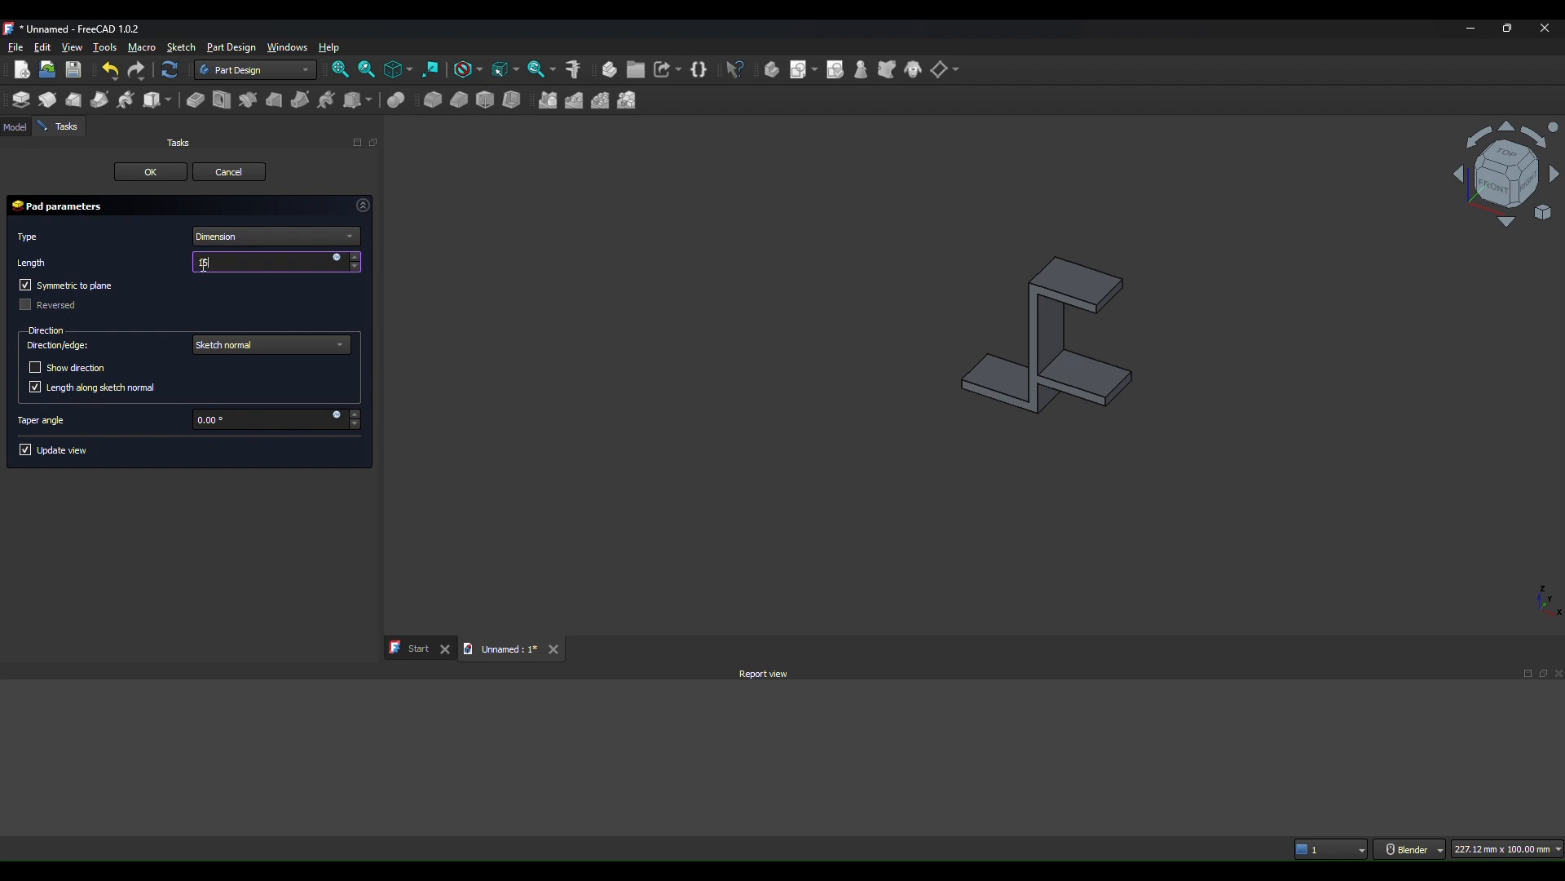
key("Return")
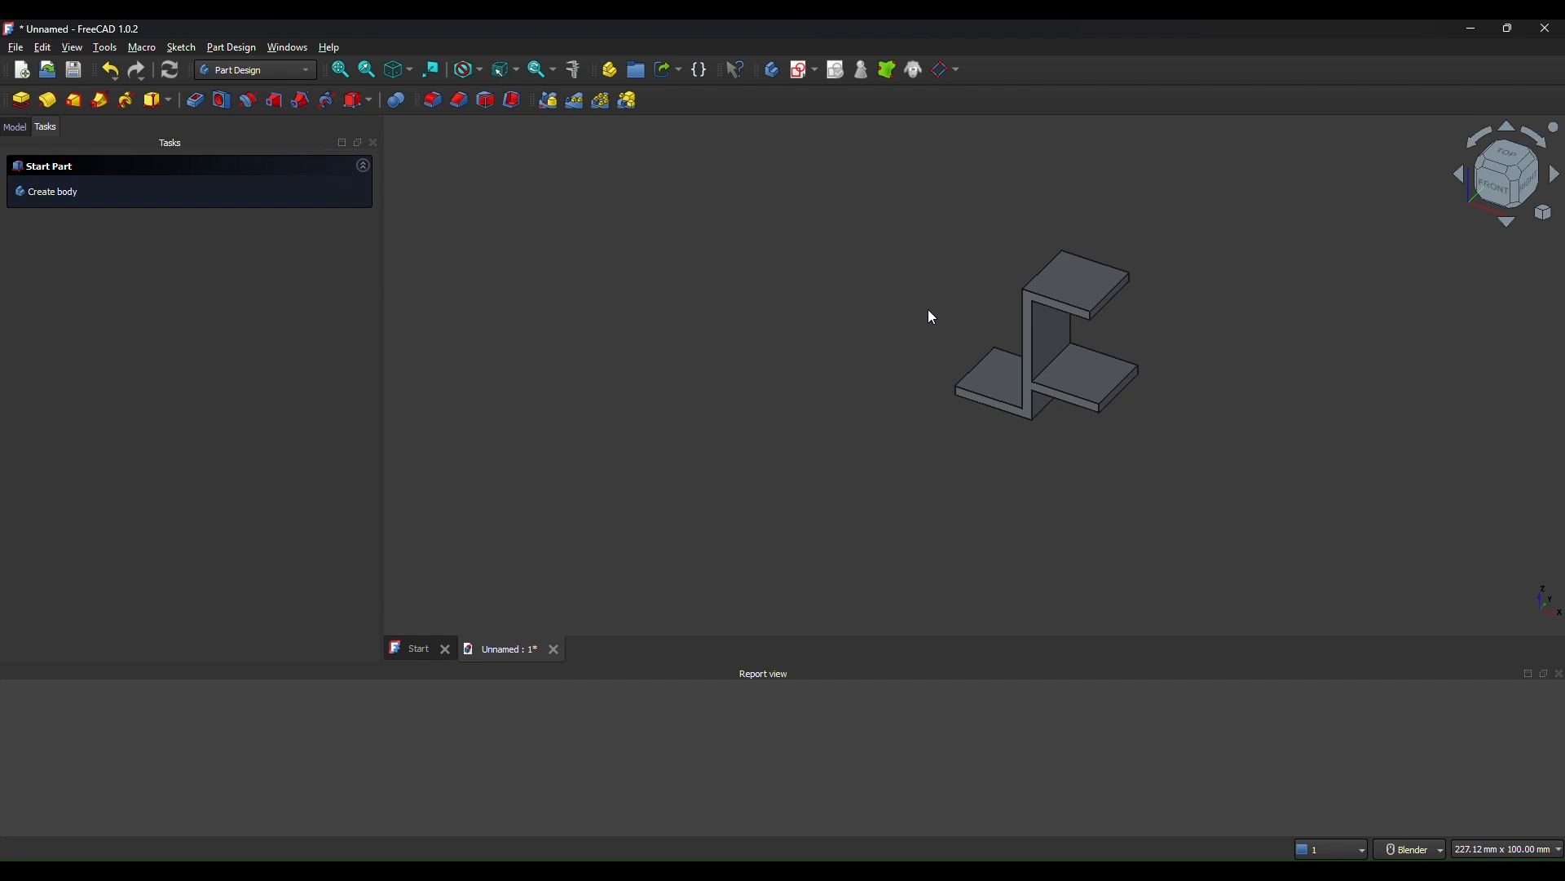
Create a new sketch on the upper face of the base
middle_click_drag(1019, 339, 615, 359, "shift")
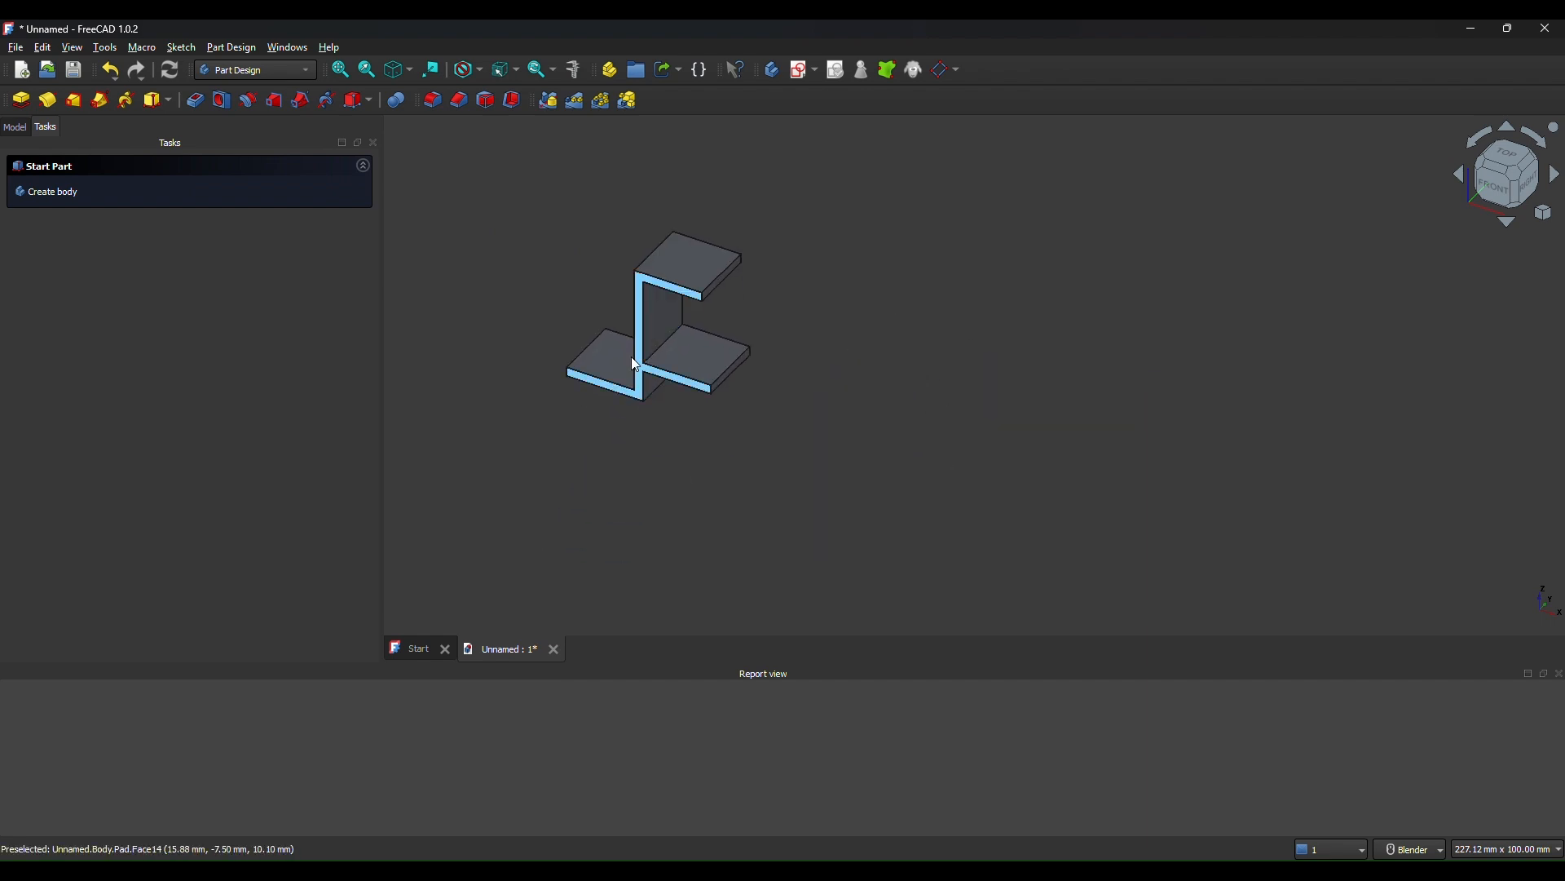
scroll(615, 363, "up", 3)
left_click(615, 363)
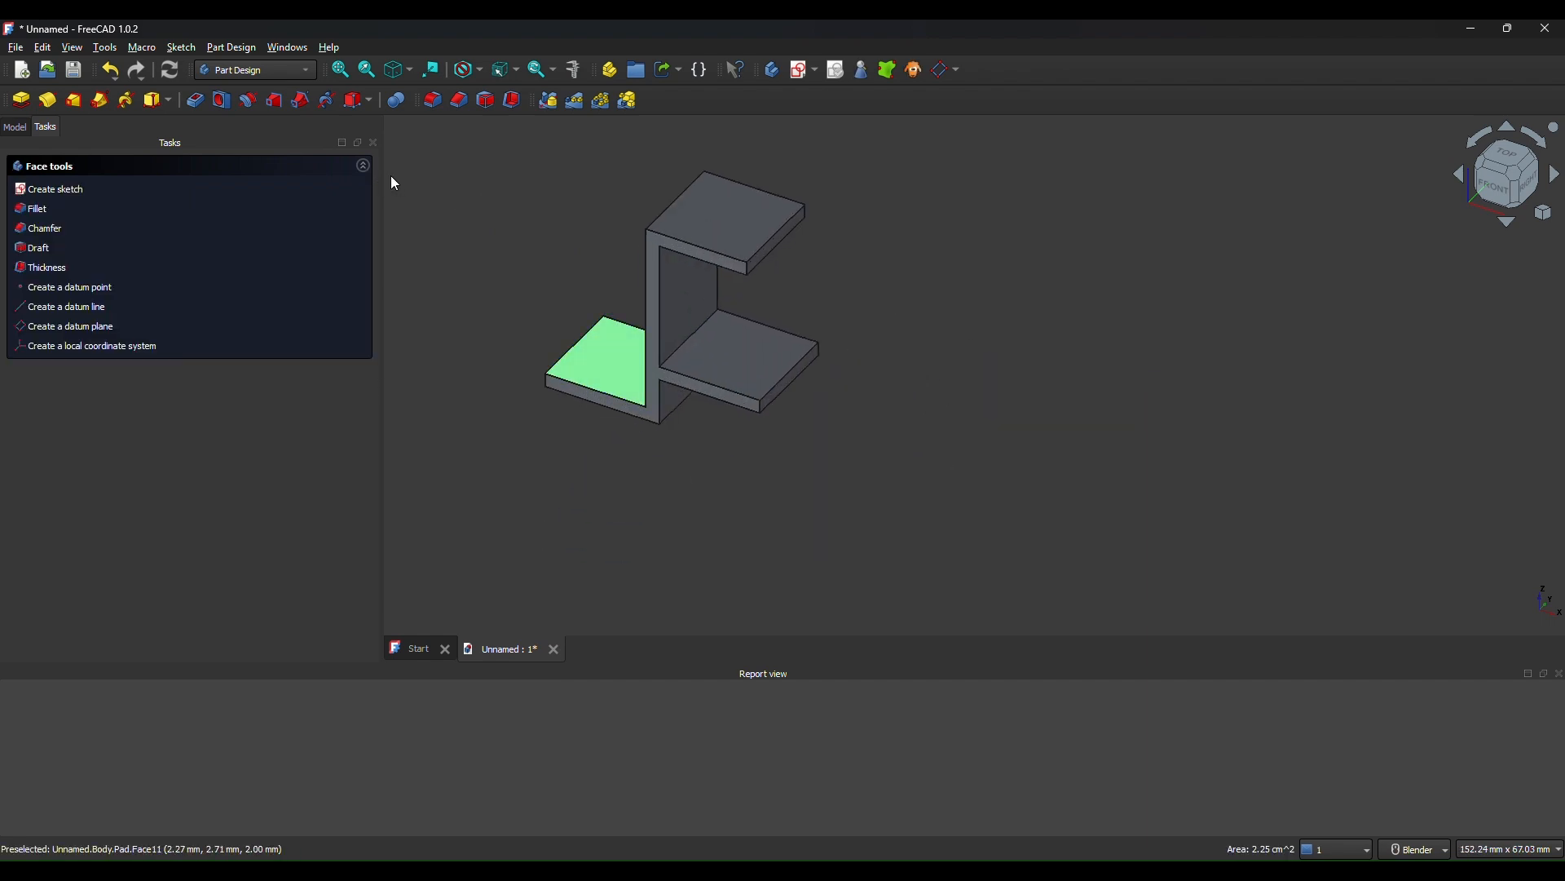
left_click(489, 352)
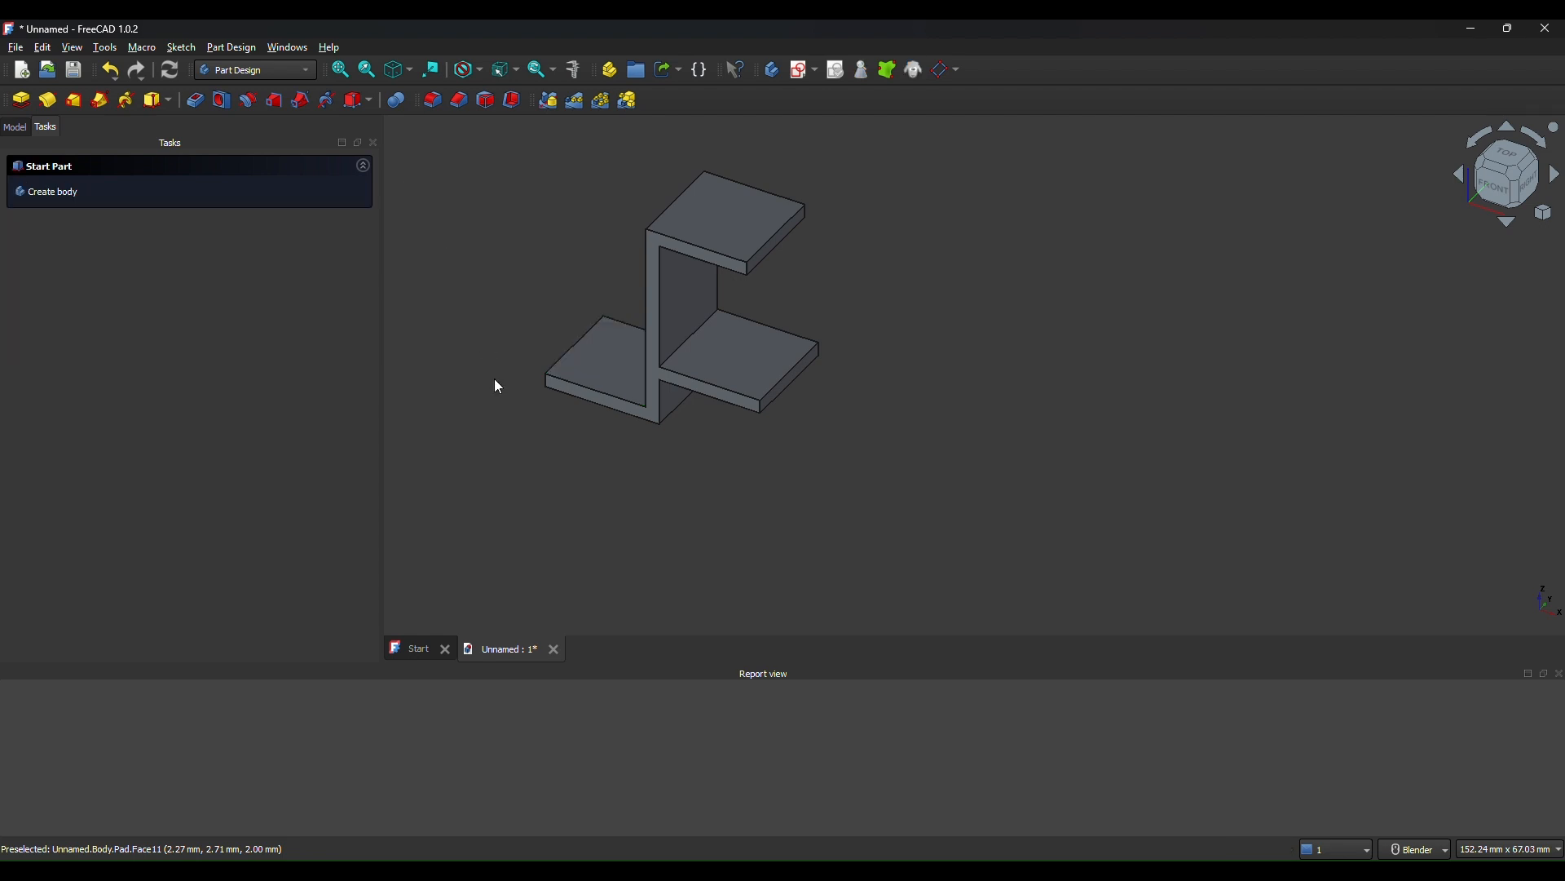
left_click(617, 352)
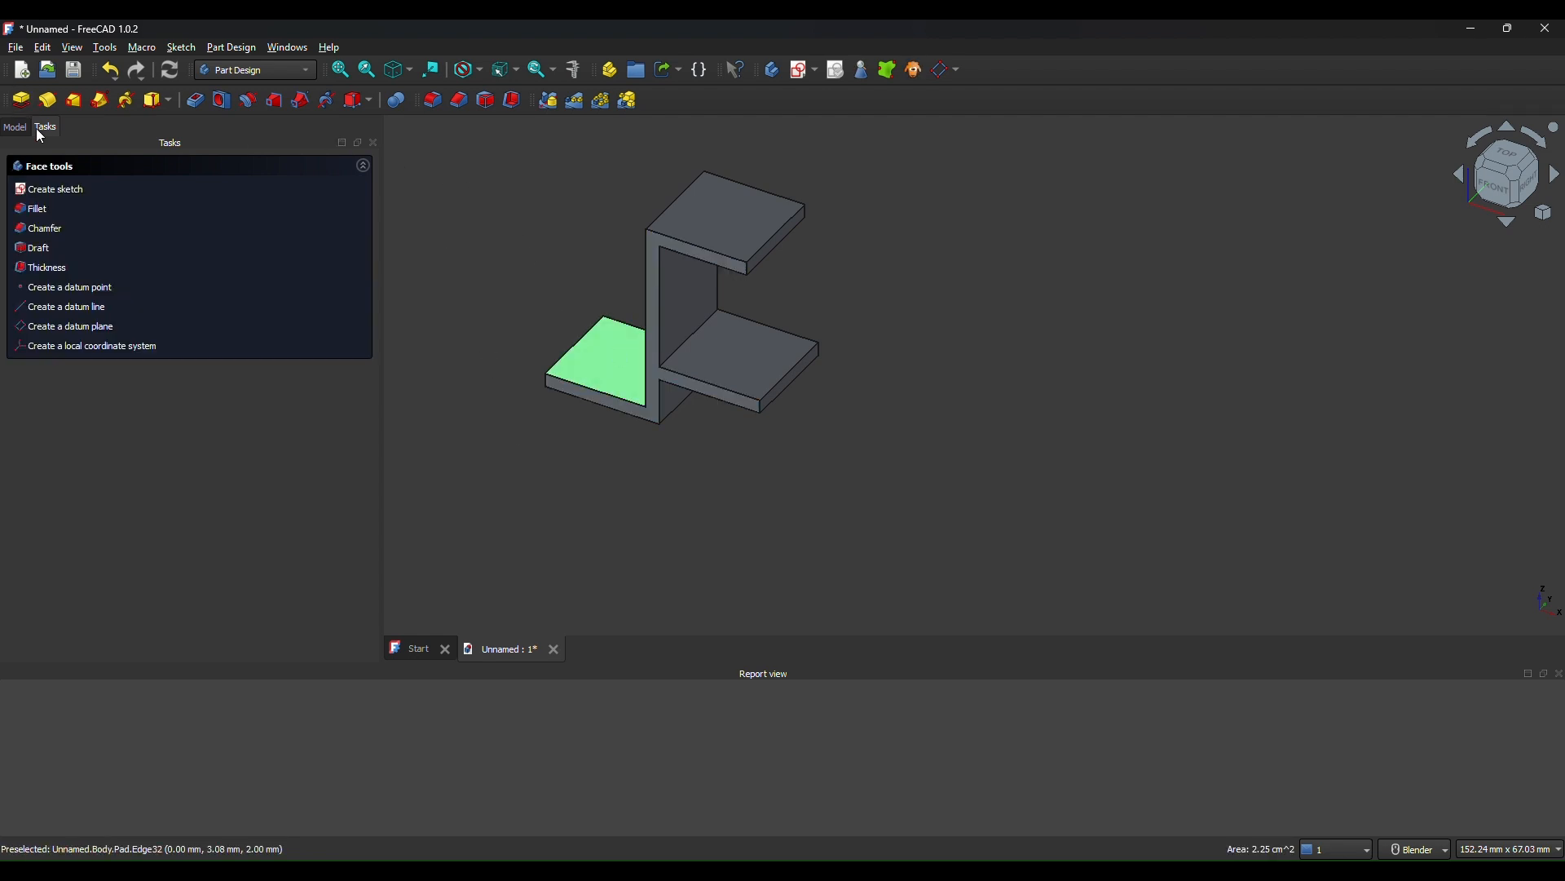
left_click(57, 190)
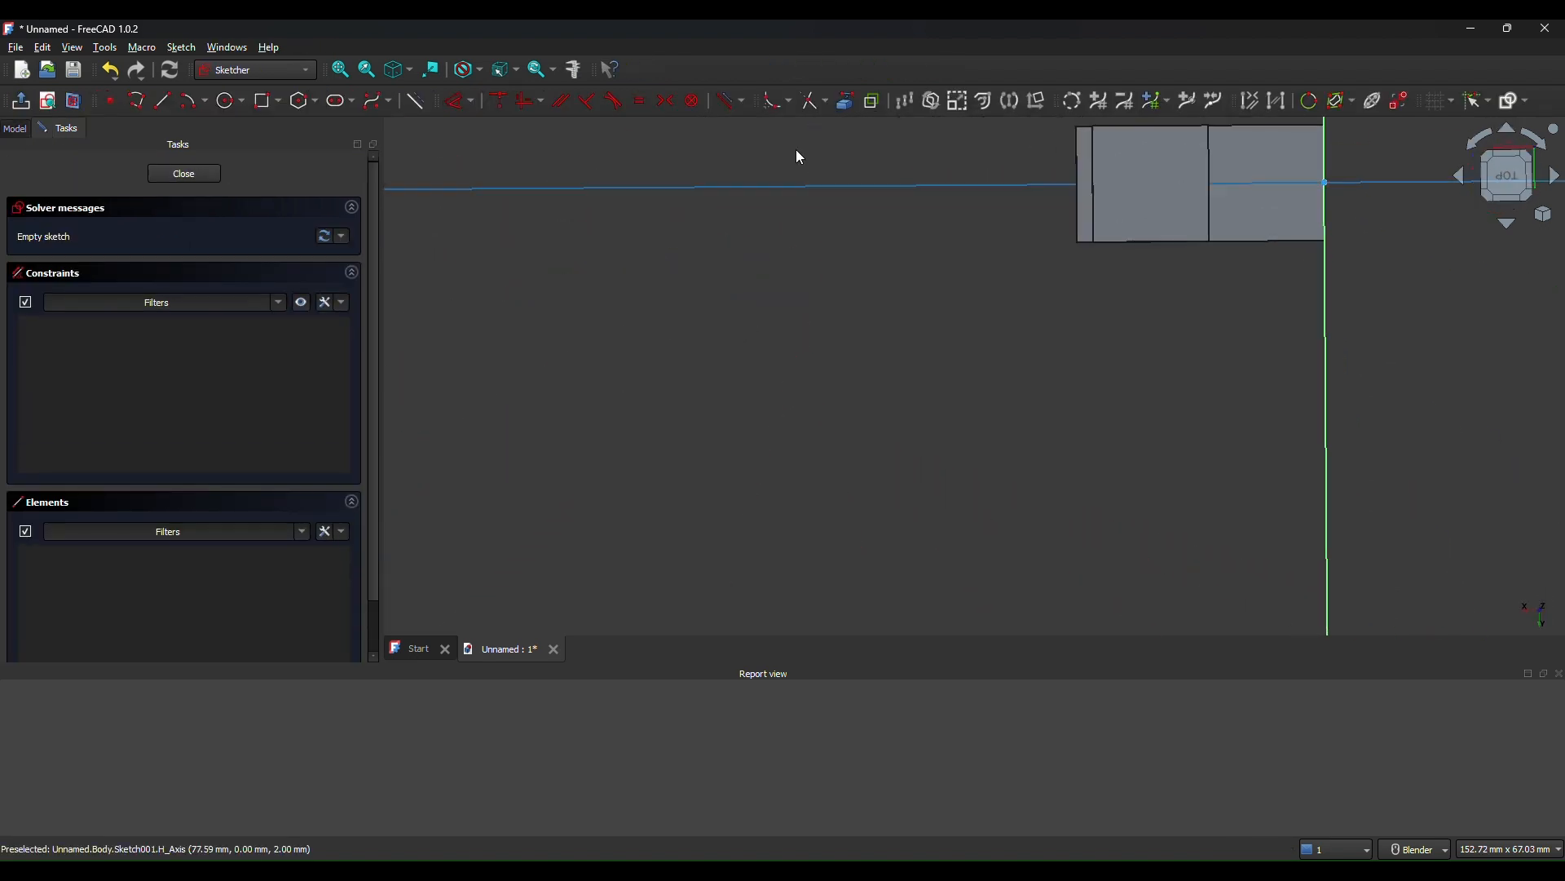
Sketch a 12 mm diameter circle on the base face, centred on the horizontal axis near the middle of the face
scroll(938, 379, "up", 5)
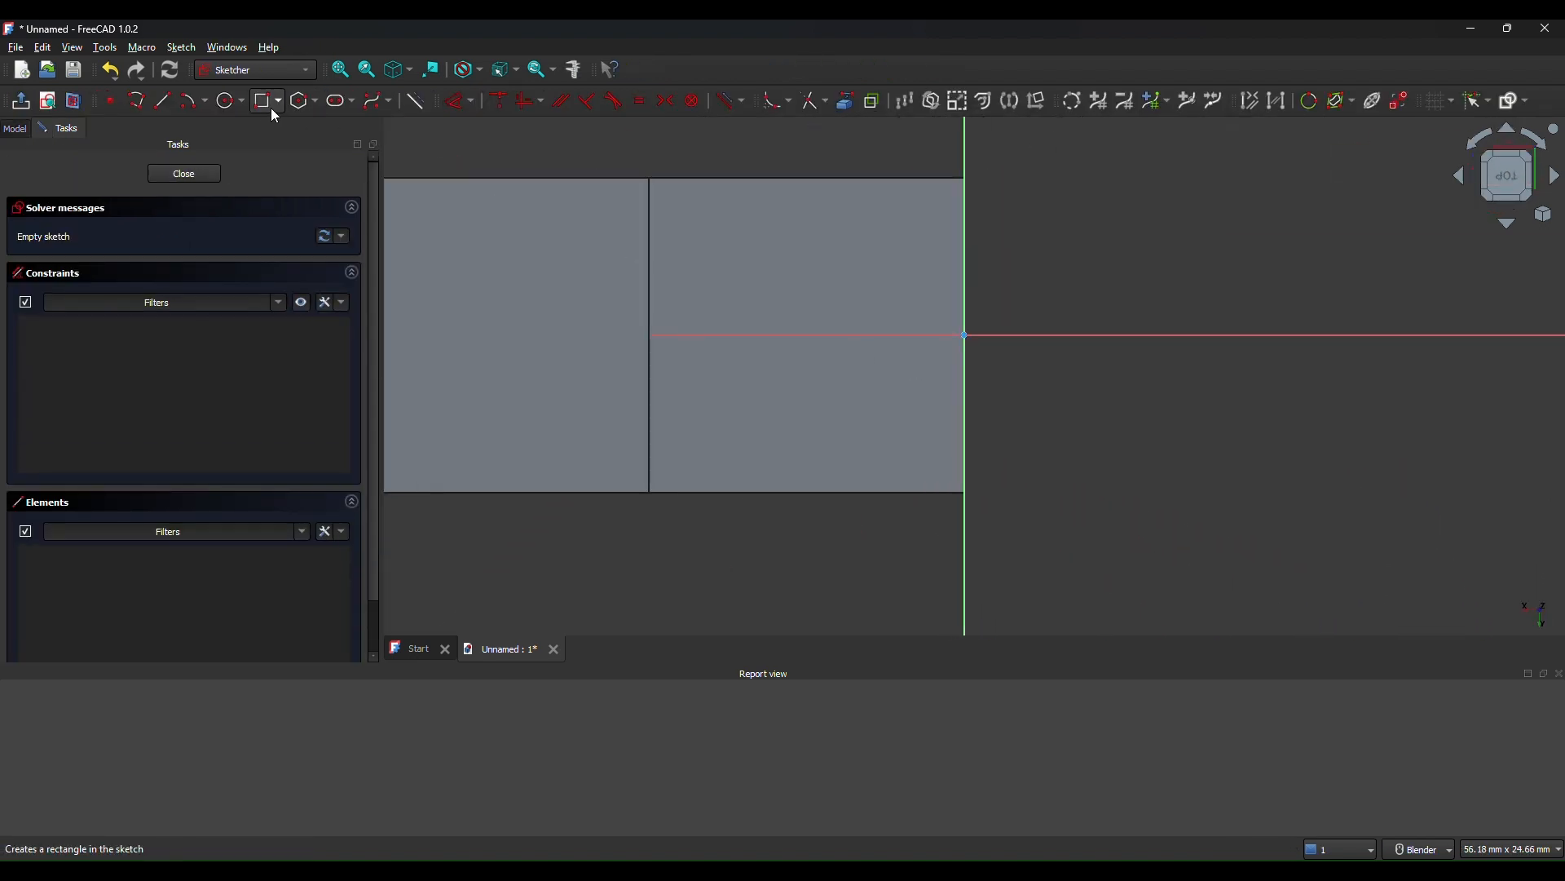
left_click(231, 100)
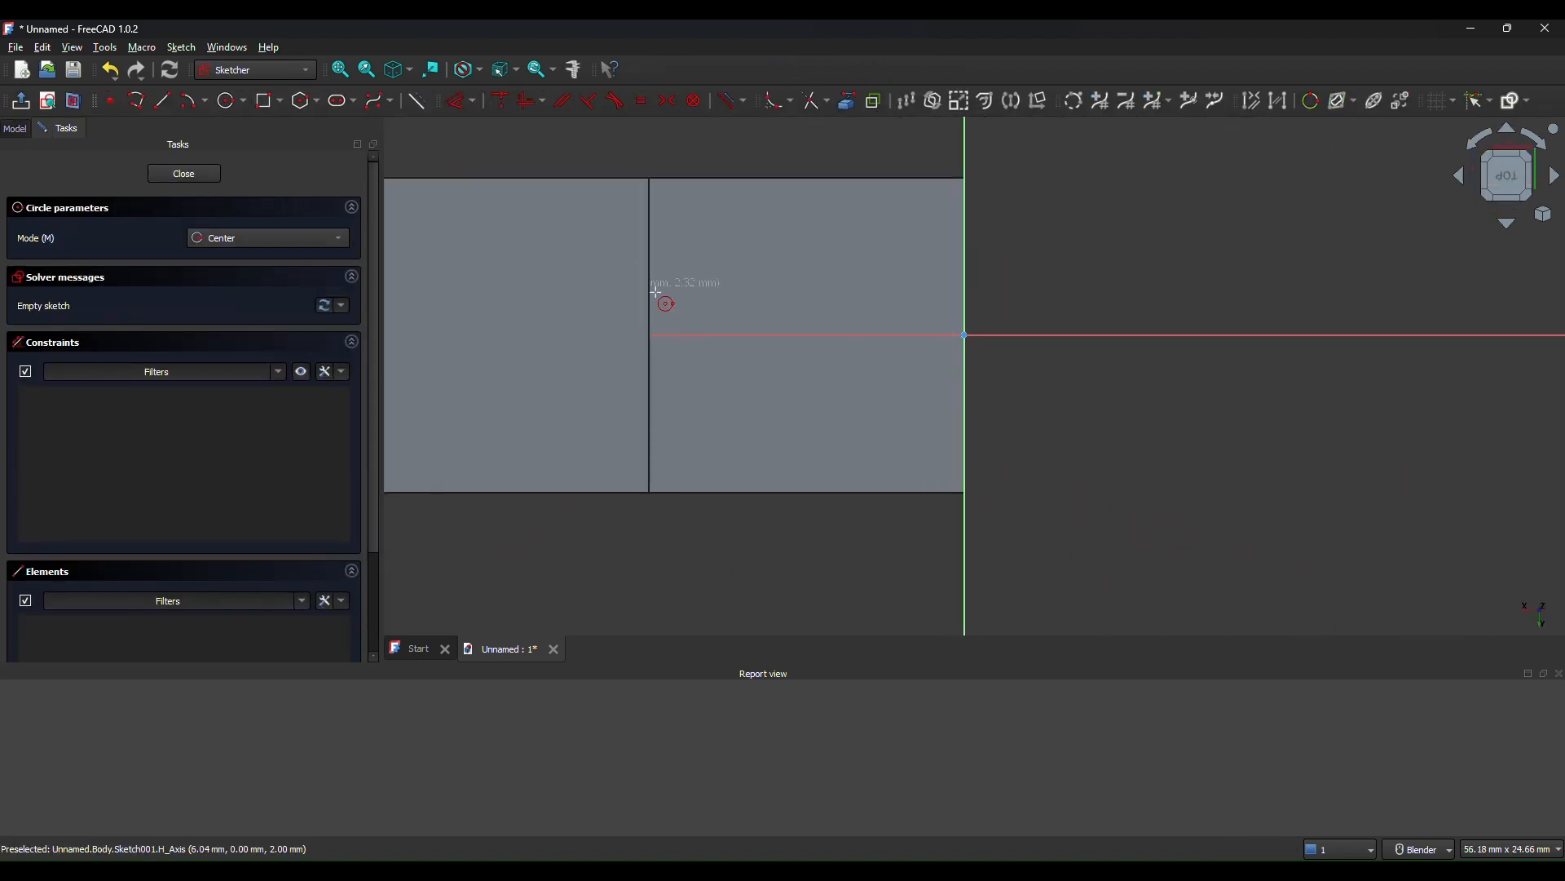
left_click(815, 336)
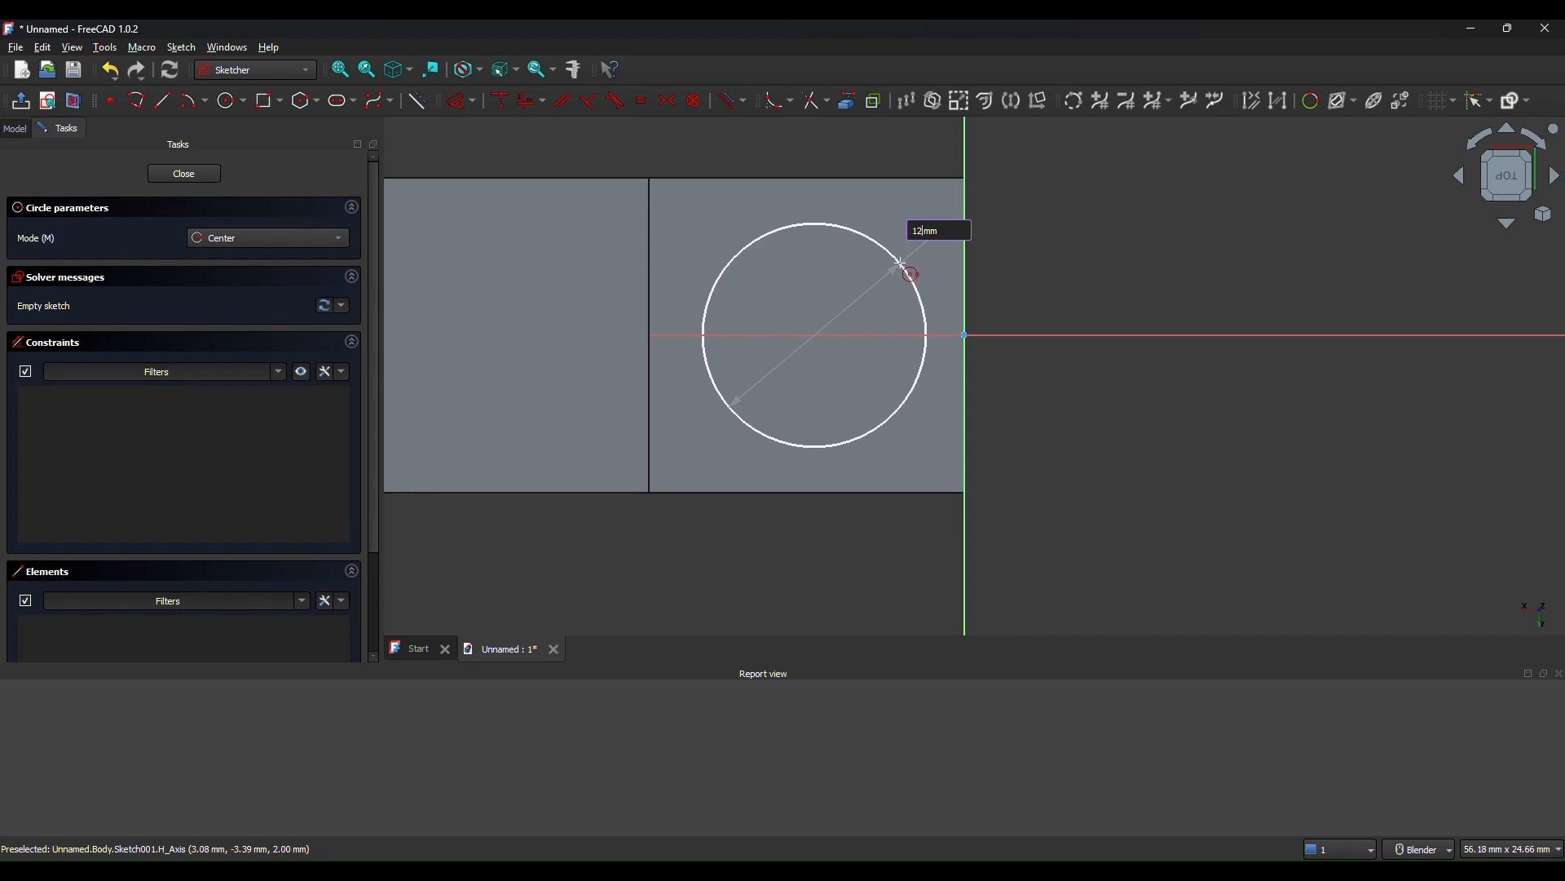
type("12")
key("Return")
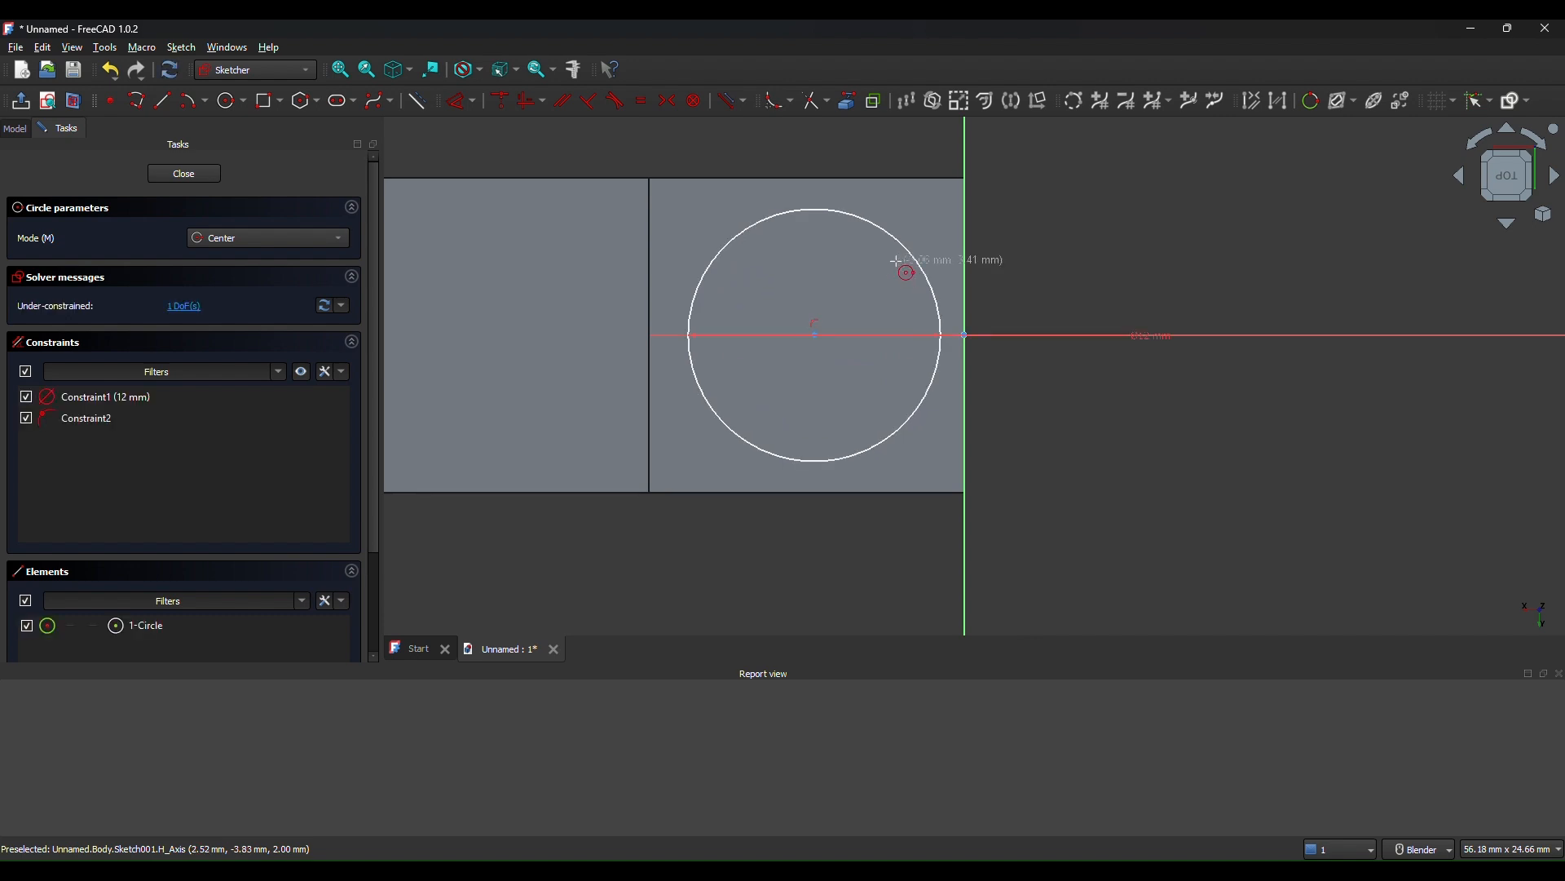
Add a concentric 10 mm diameter circle inside the 12 mm circle and close the sketch
left_click(816, 336)
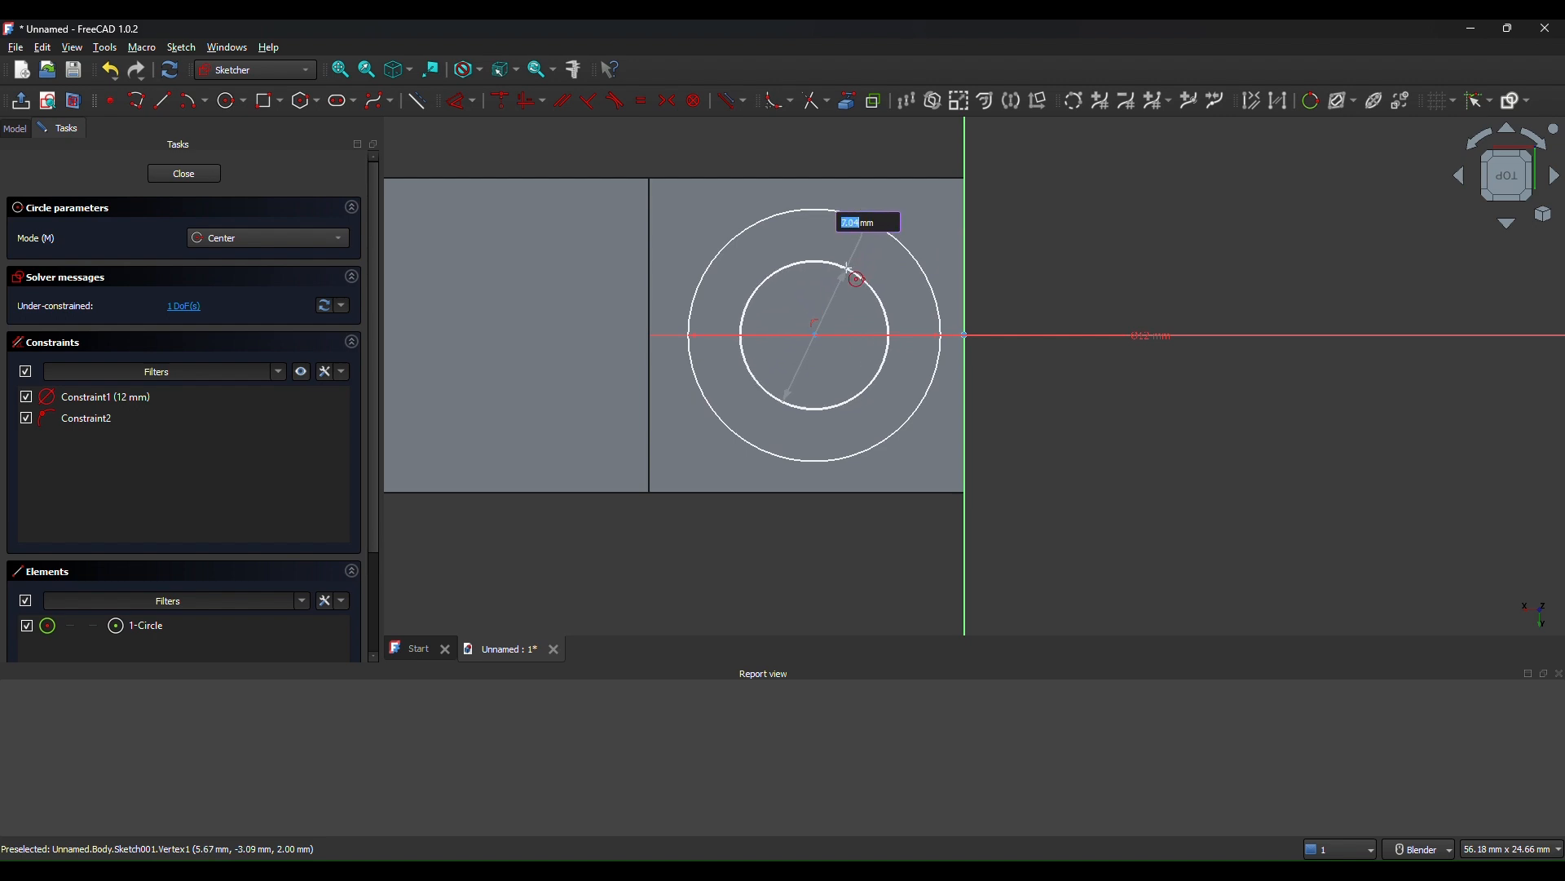
type("10")
key("Return")
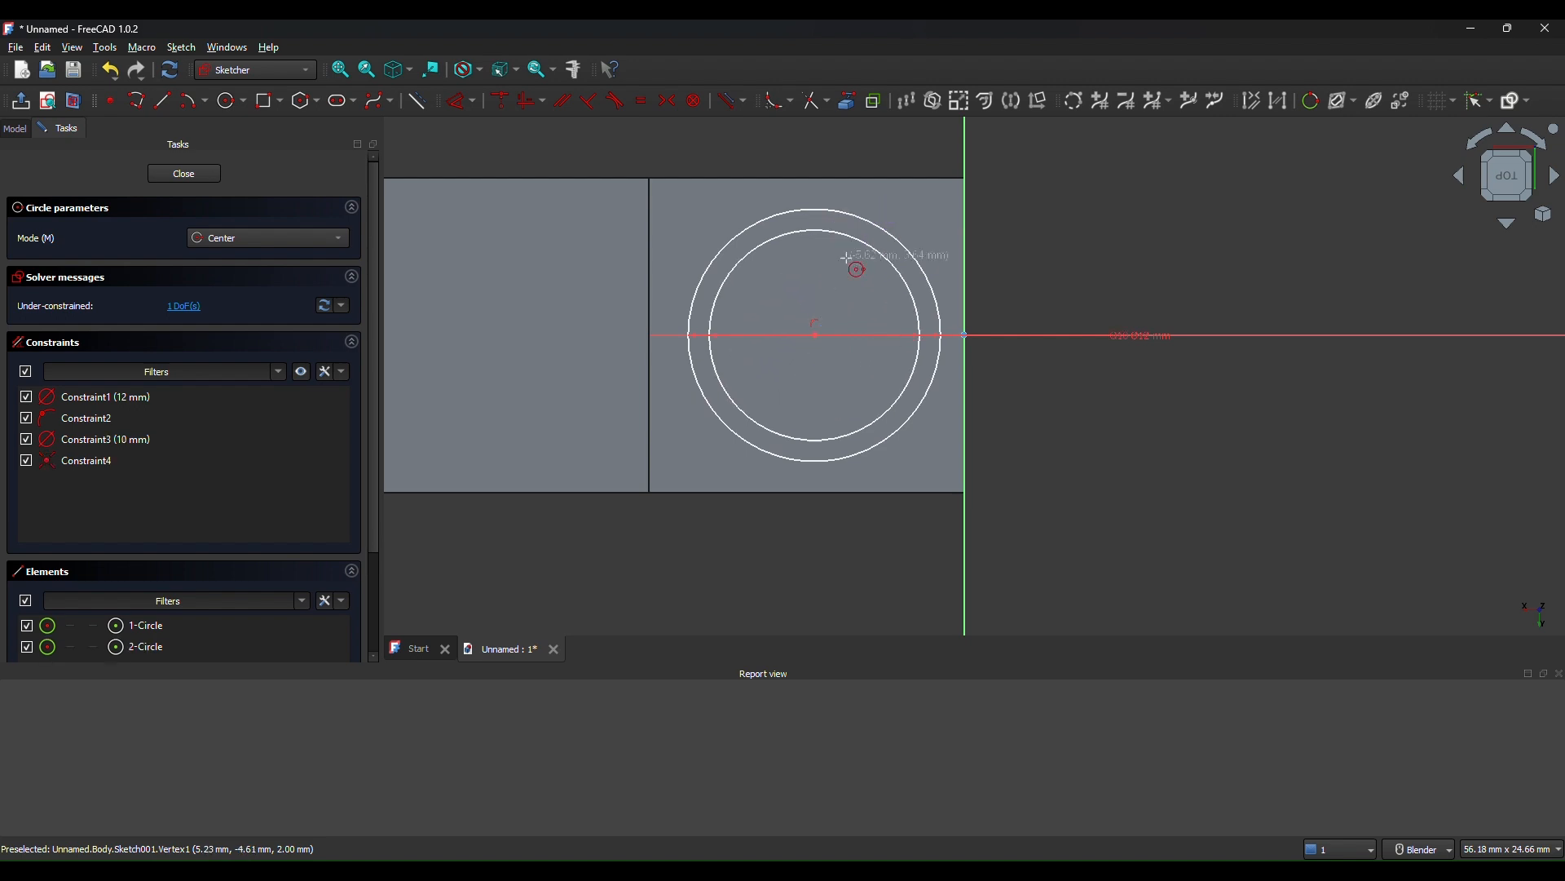
key("Escape")
left_click(215, 173)
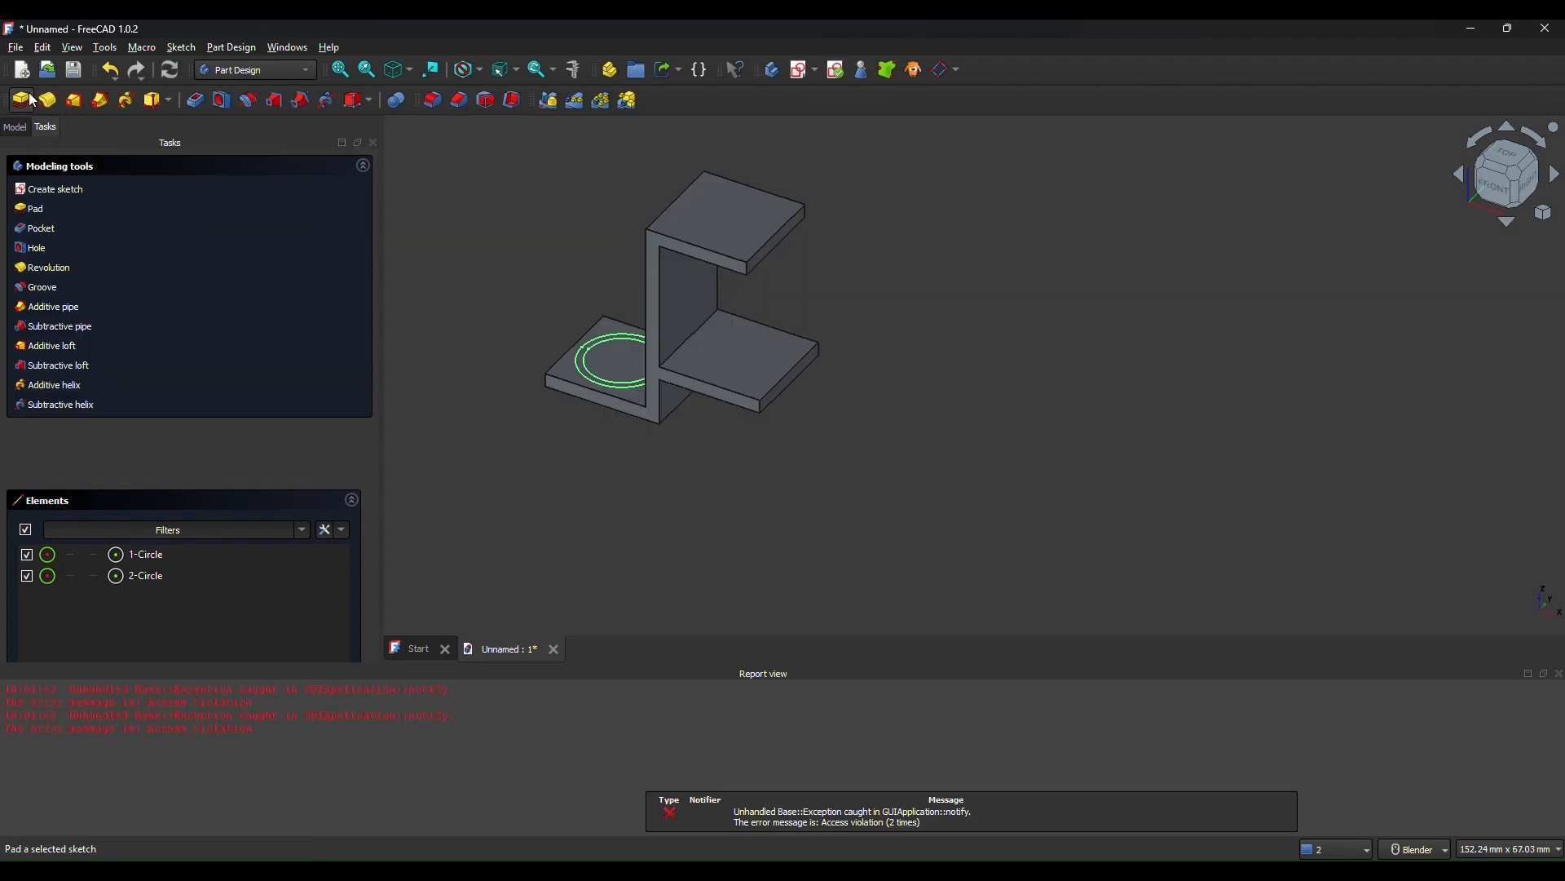
Pad the ring sketch 15 mm upward from the base to form a tube
left_click(22, 98)
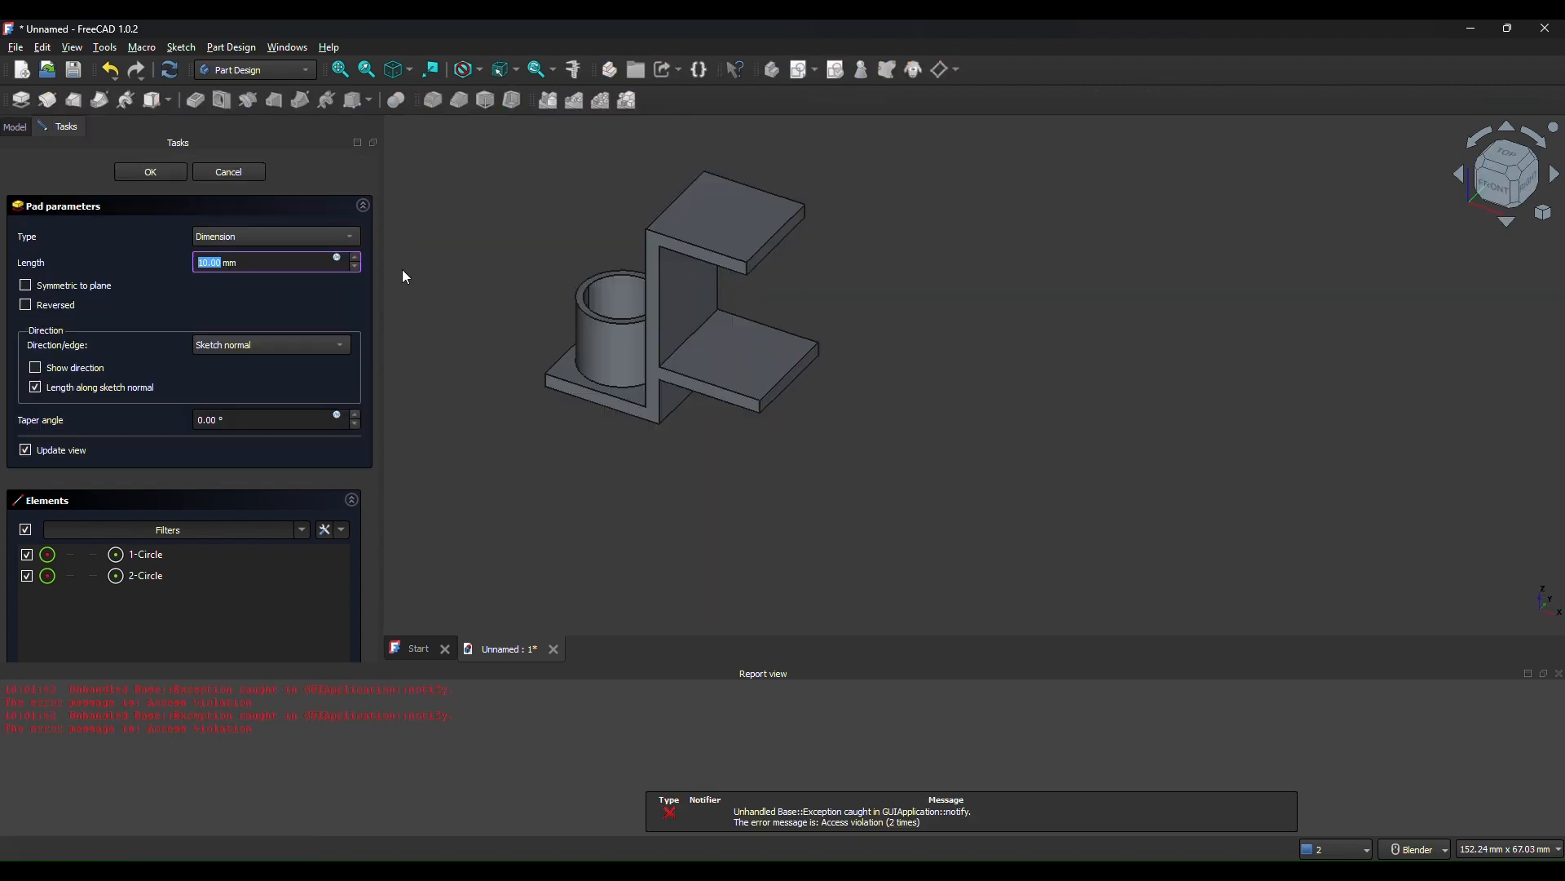
type("15mm")
key("Return")
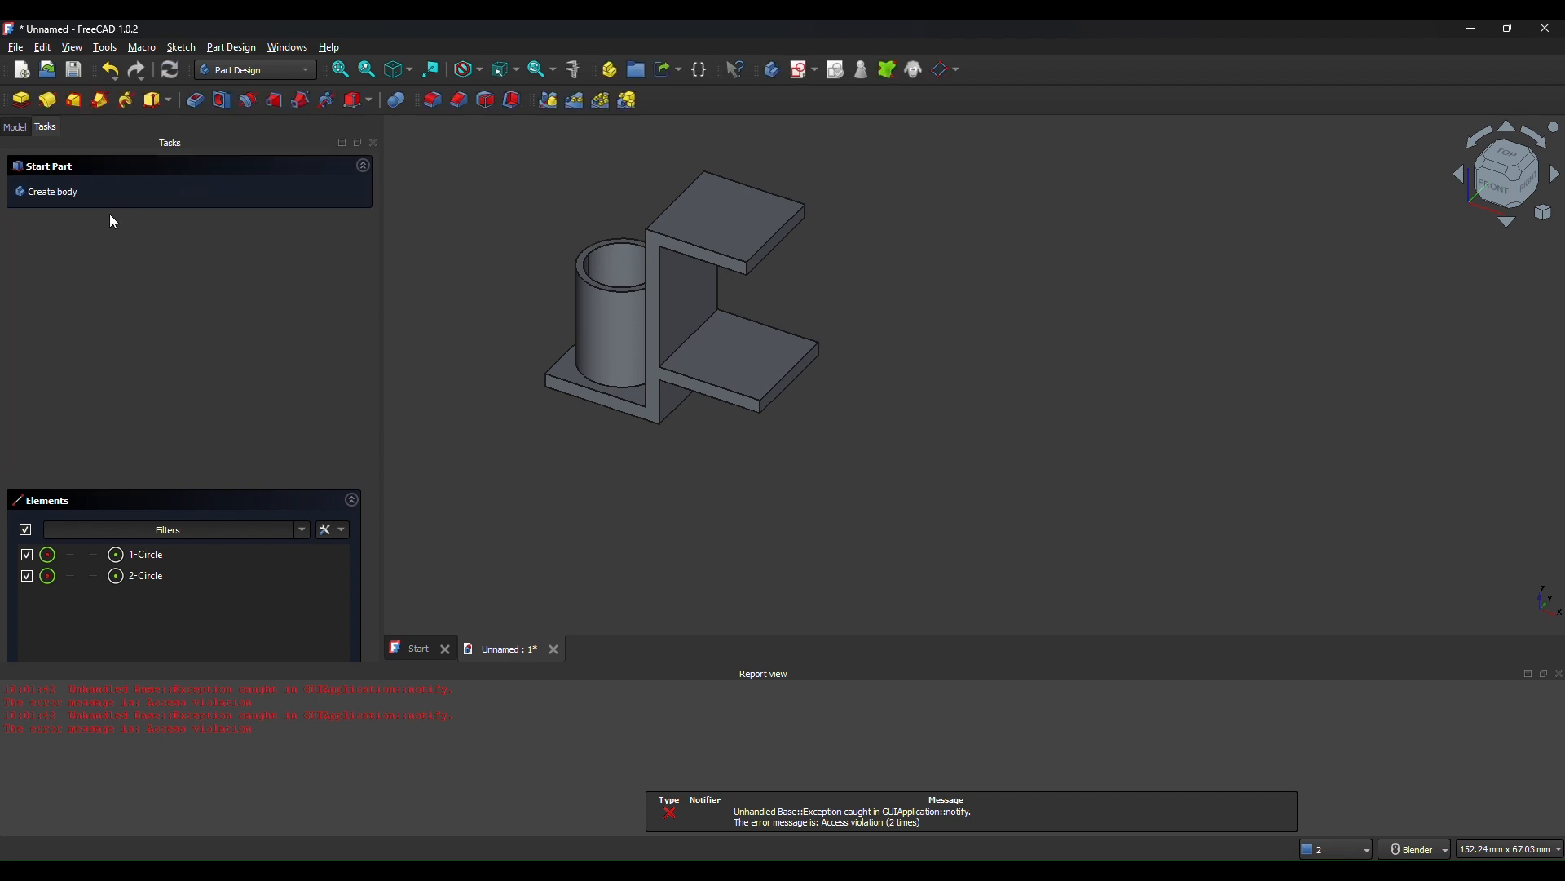
Edit the tube's pad and increase its length so it reaches nearly the height of the upper flange
left_click(13, 127)
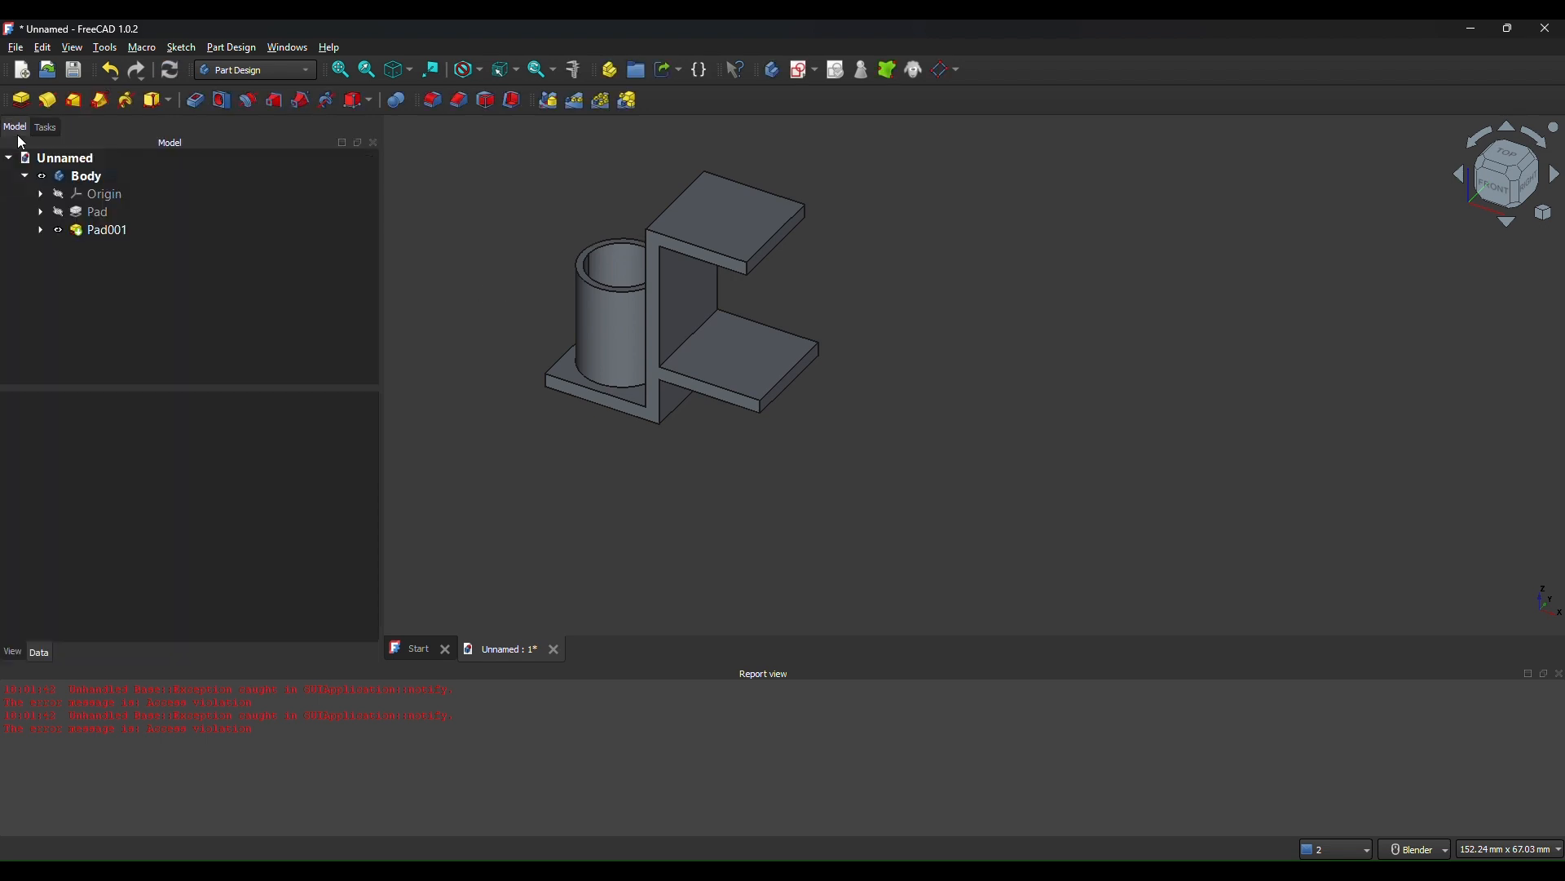
left_click(108, 232)
double_click(104, 232)
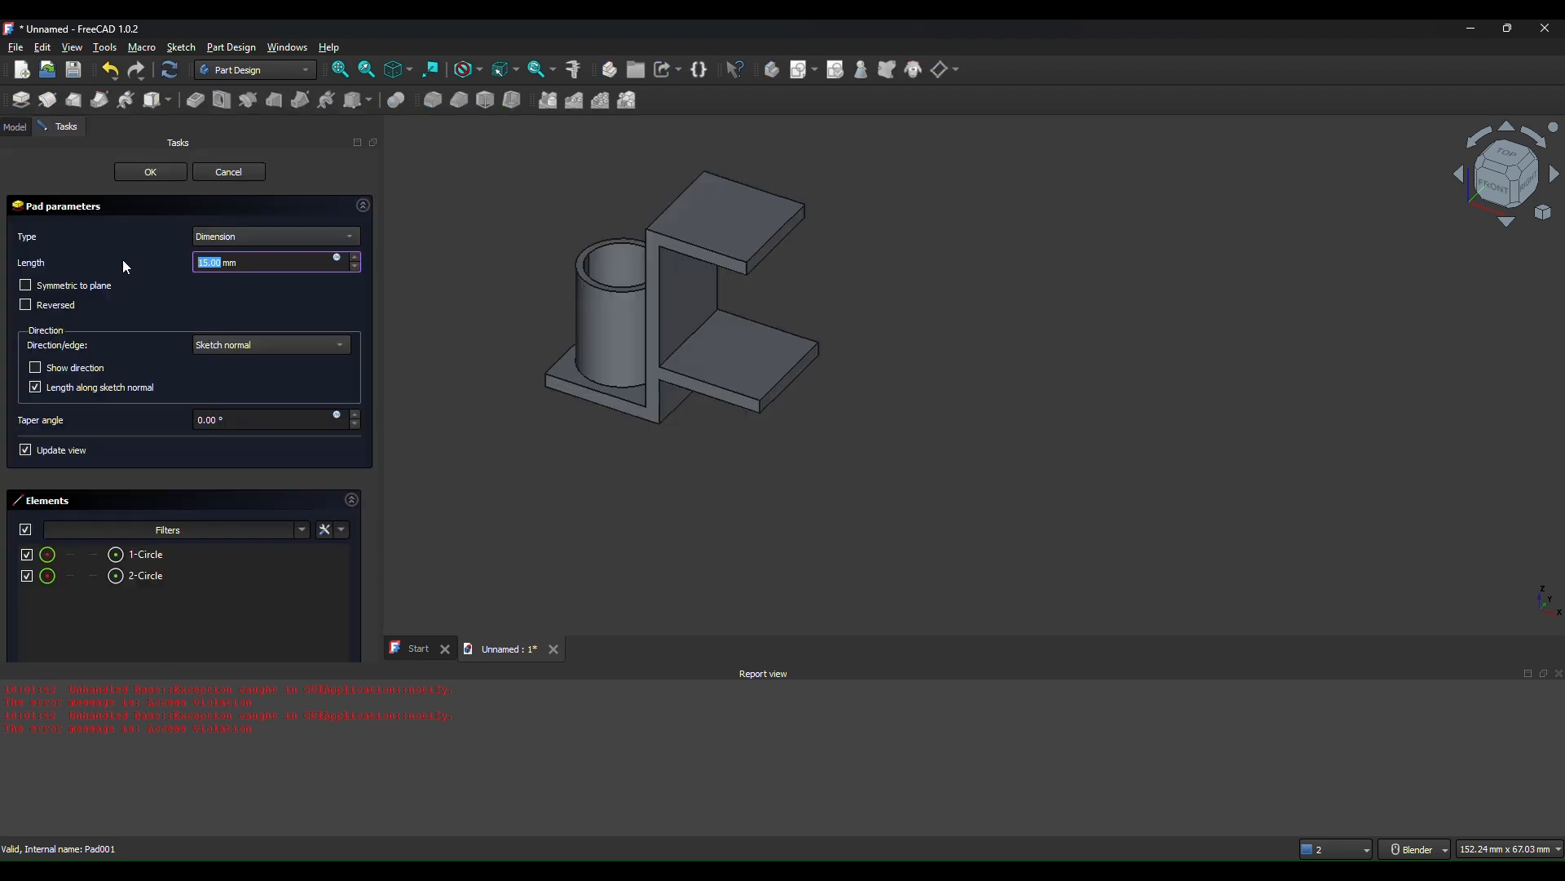
key("Return")
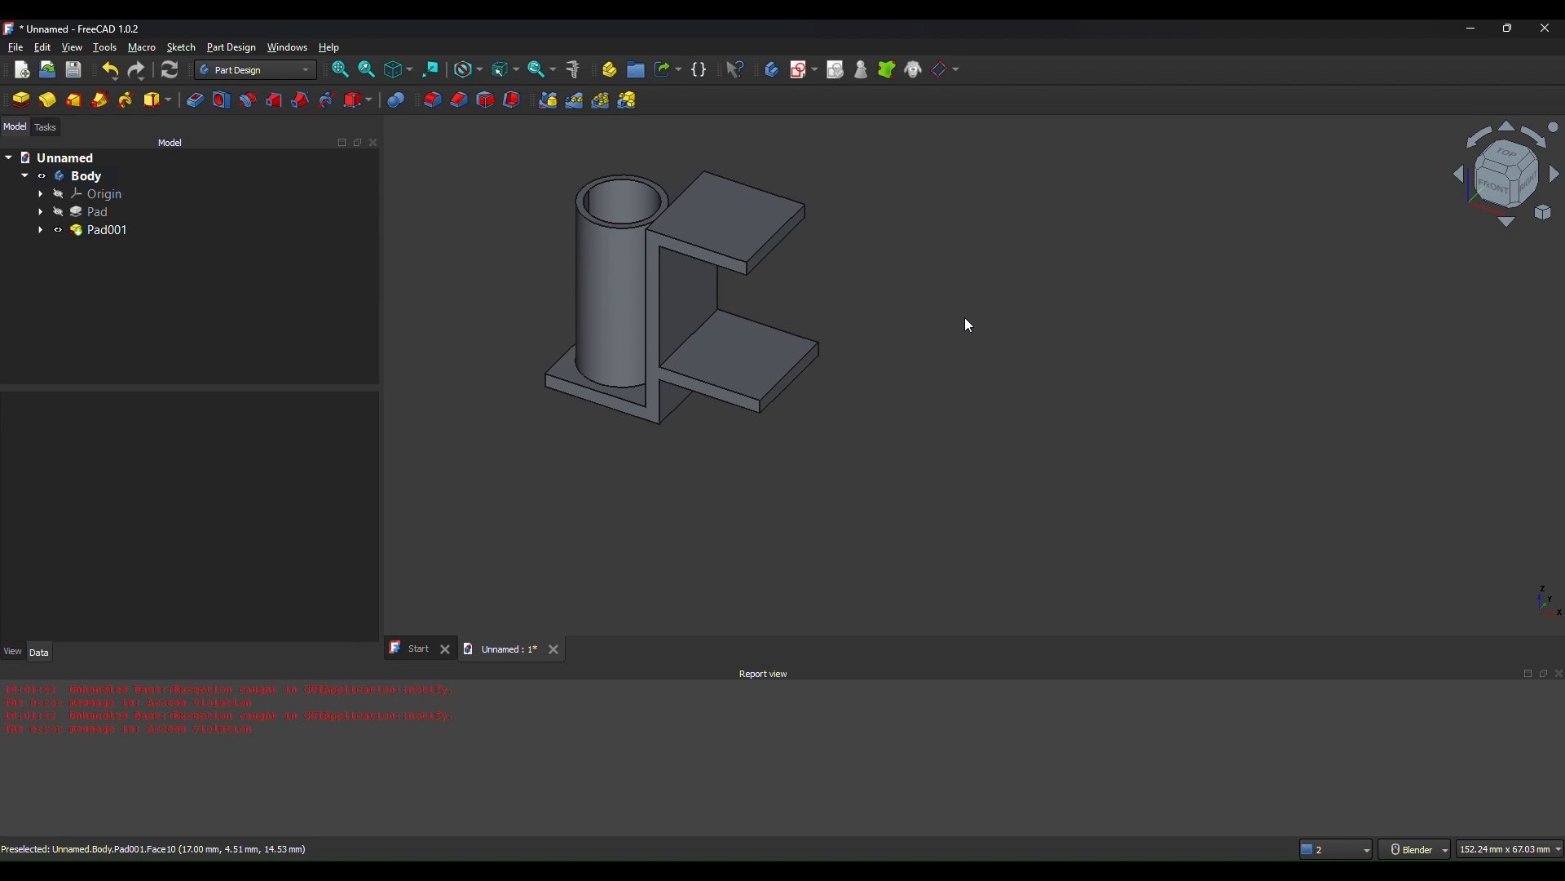
mouse_move(650, 323)
middle_mouse_down("shift")
mouse_move(558, 352)
mouse_move(659, 330)
middle_mouse_up("shift")
middle_click_drag(523, 375, 479, 222)
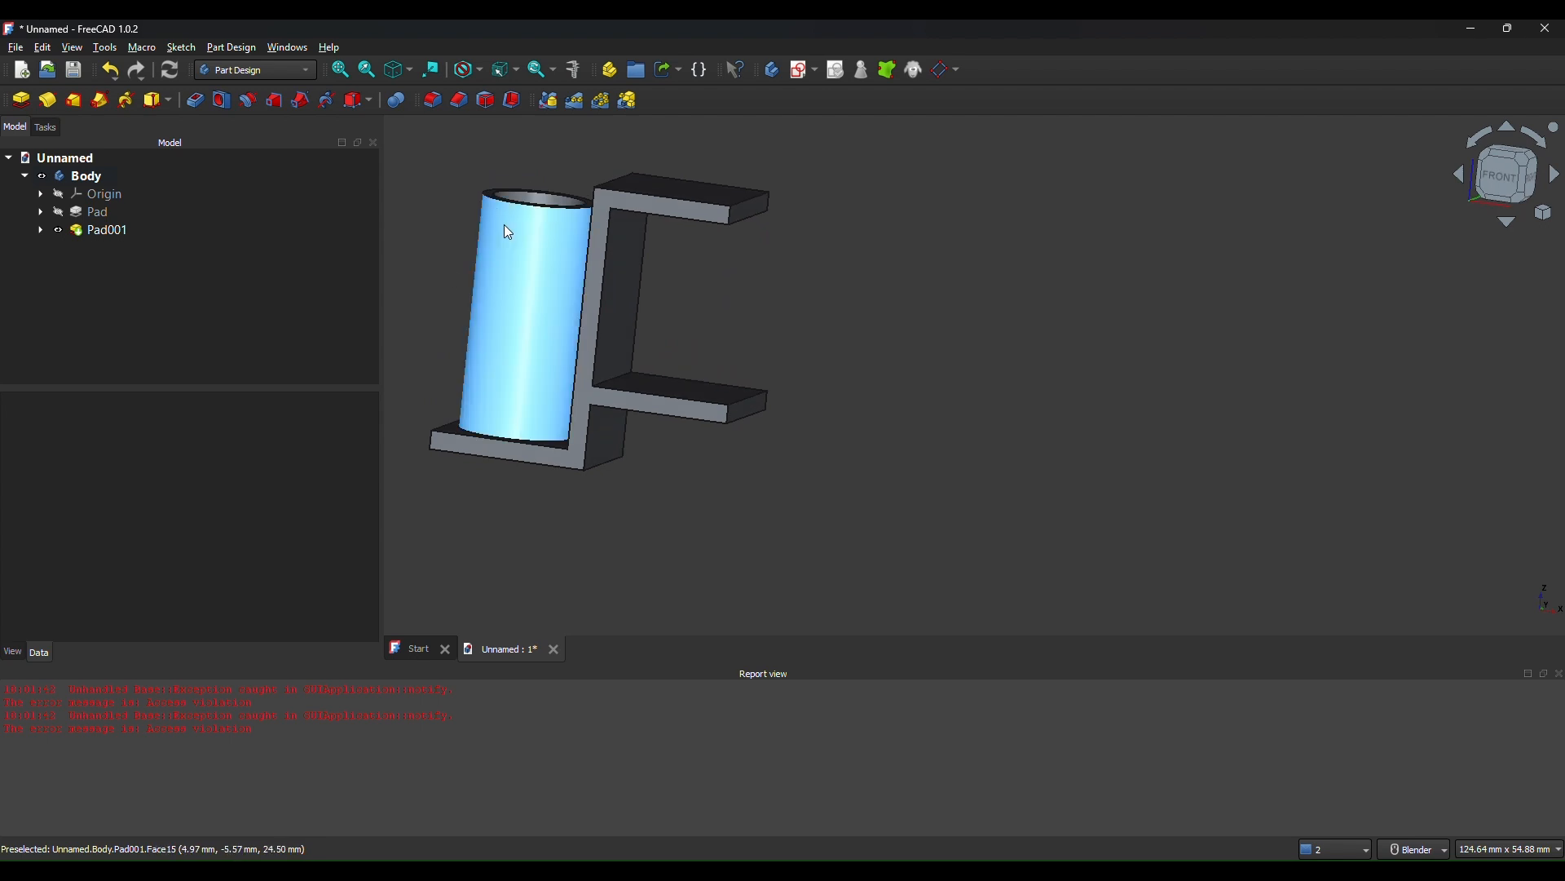